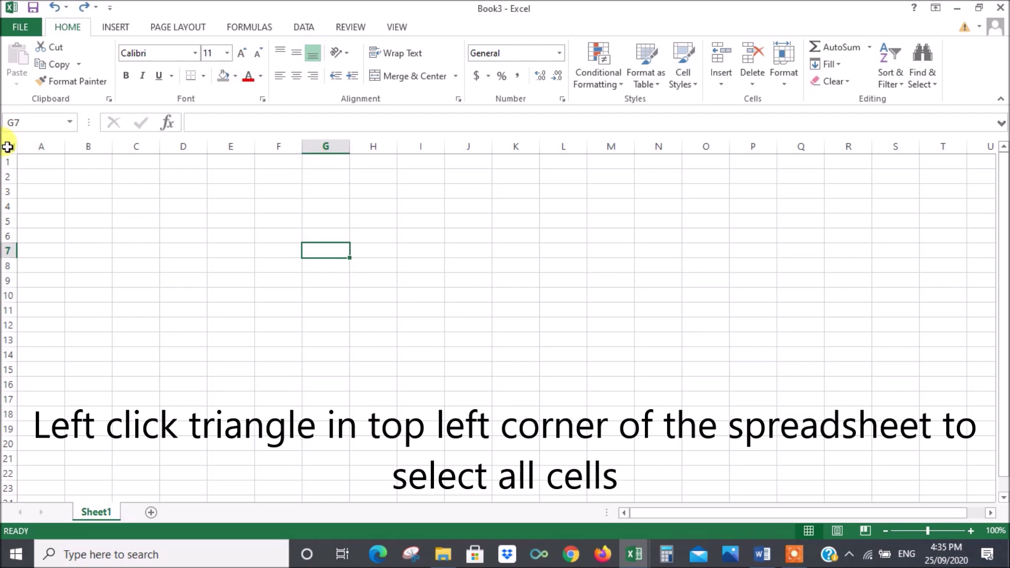
Select the whole sheet and narrow every column to a width of 5.00 (40 pixels)
{"action": "left_click", "coordinate": [8, 147]}
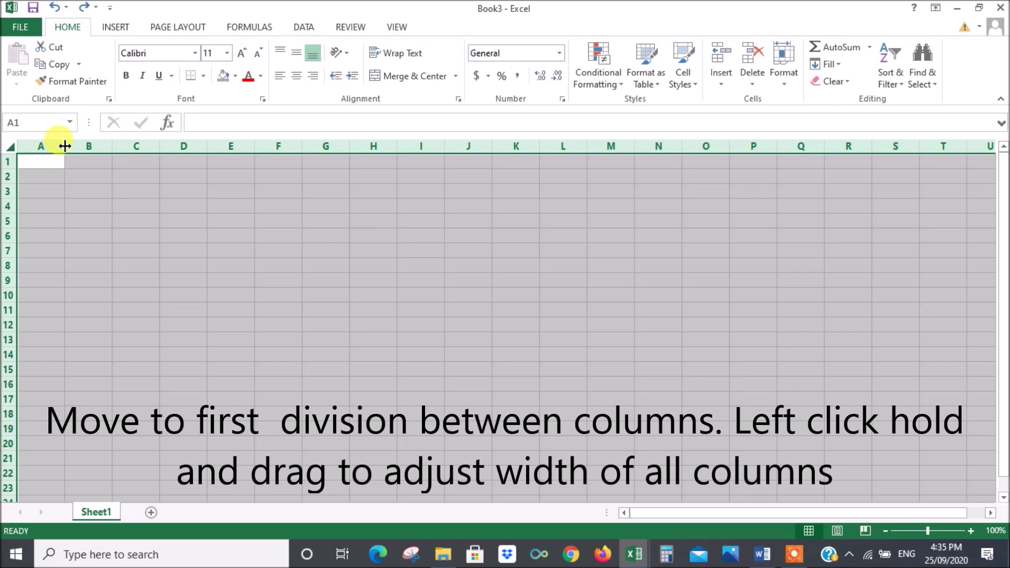
{"action": "mouse_move", "coordinate": [65, 146]}
{"action": "left_mouse_down"}
{"action": "mouse_move", "coordinate": [78, 148]}
{"action": "mouse_move", "coordinate": [62, 148]}
{"action": "left_mouse_up"}
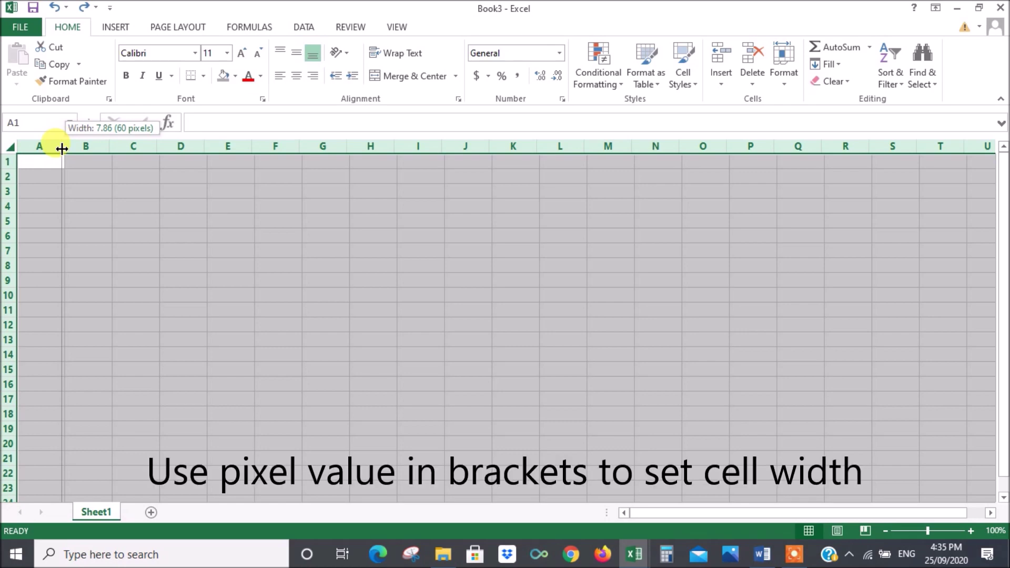
{"action": "mouse_move", "coordinate": [61, 149]}
{"action": "left_mouse_down"}
{"action": "mouse_move", "coordinate": [38, 147]}
{"action": "mouse_move", "coordinate": [50, 150]}
{"action": "left_mouse_up"}
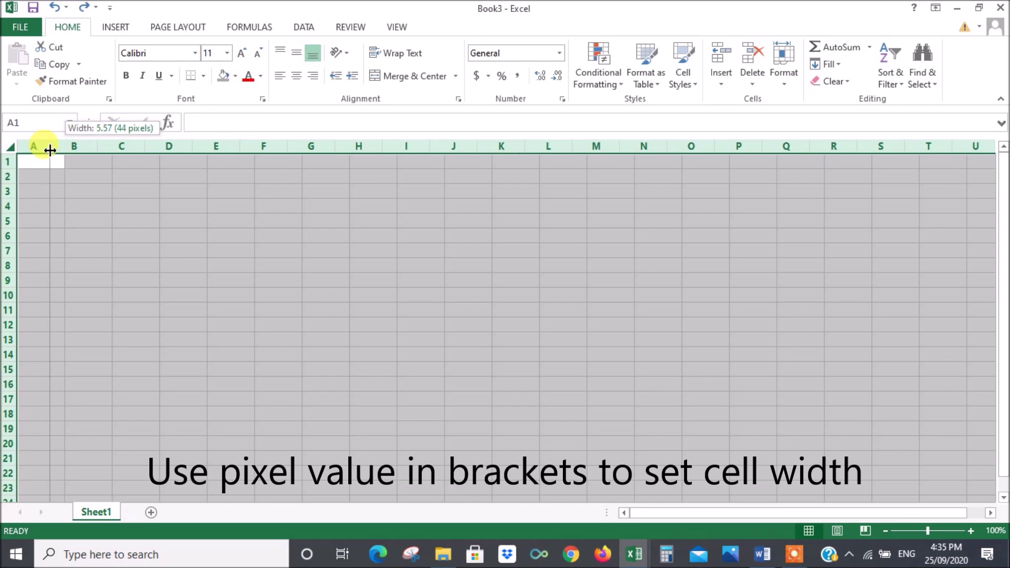
{"action": "left_click_drag", "start_coordinate": [49, 151], "coordinate": [47, 150]}
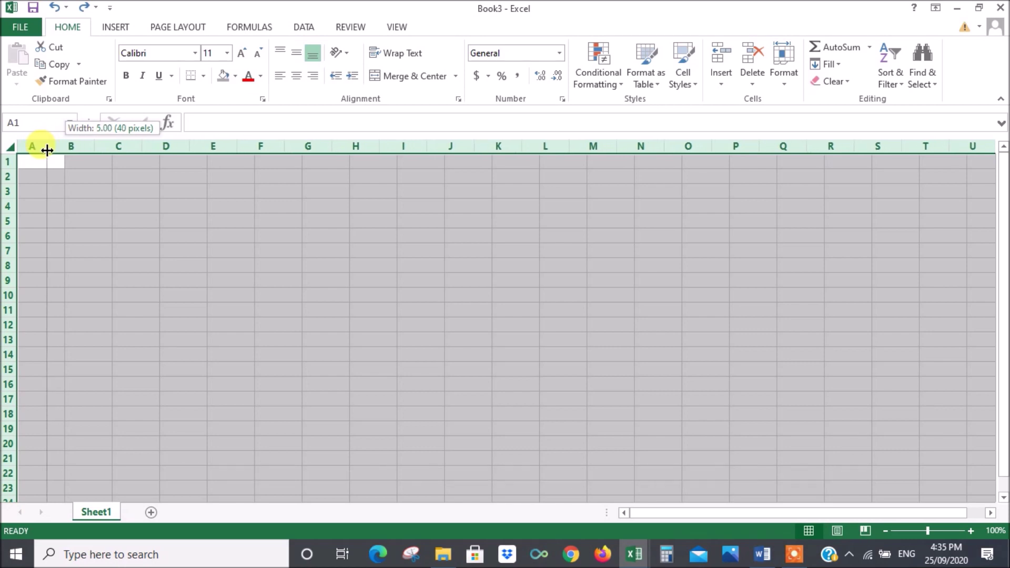
{"action": "left_click_drag", "start_coordinate": [47, 150], "coordinate": [46, 150]}
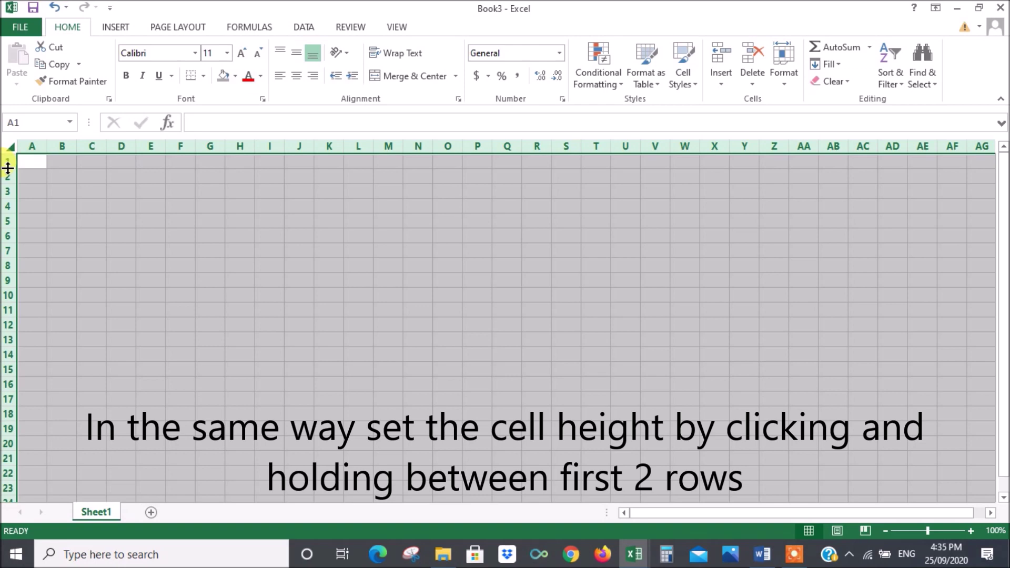
Set every row height to 30.75 (41 pixels) so the cells are square
{"action": "left_click_drag", "start_coordinate": [8, 168], "coordinate": [9, 168]}
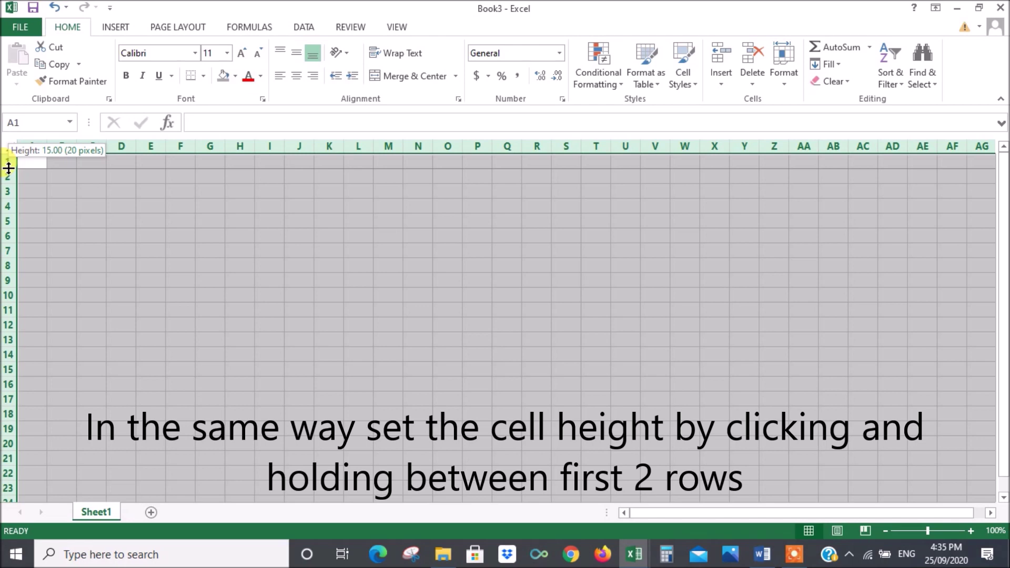
{"action": "left_click_drag", "start_coordinate": [9, 168], "coordinate": [6, 183]}
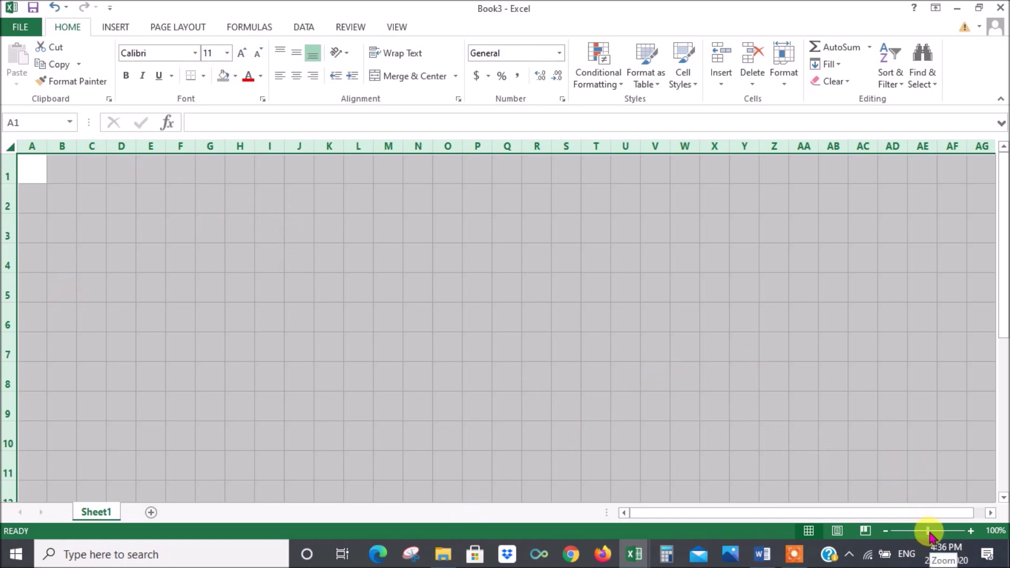
Zoom the sheet out to about 53% and begin selecting the yard from B2
{"action": "left_click", "coordinate": [930, 531]}
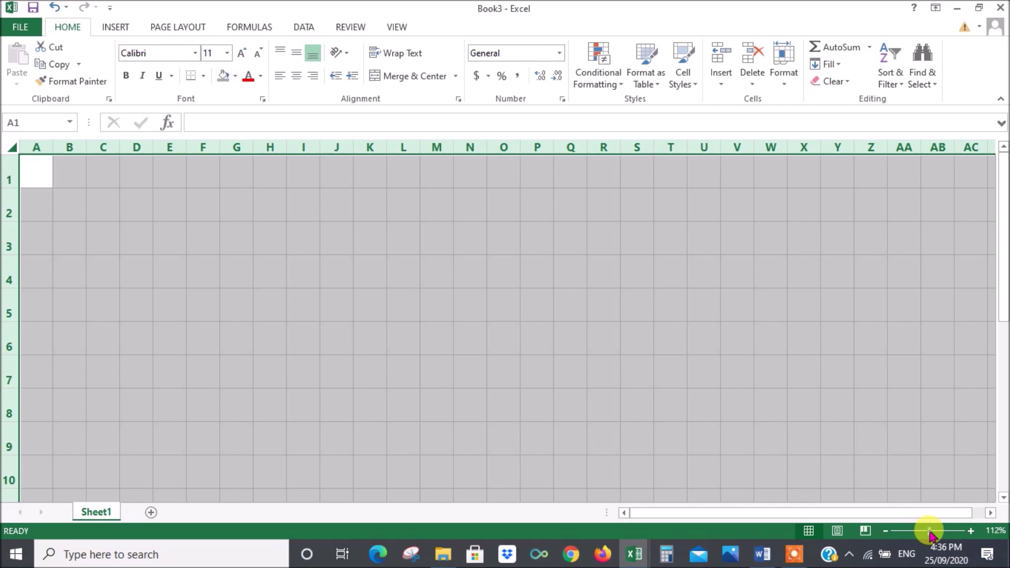
{"action": "left_click_drag", "start_coordinate": [929, 531], "coordinate": [909, 532]}
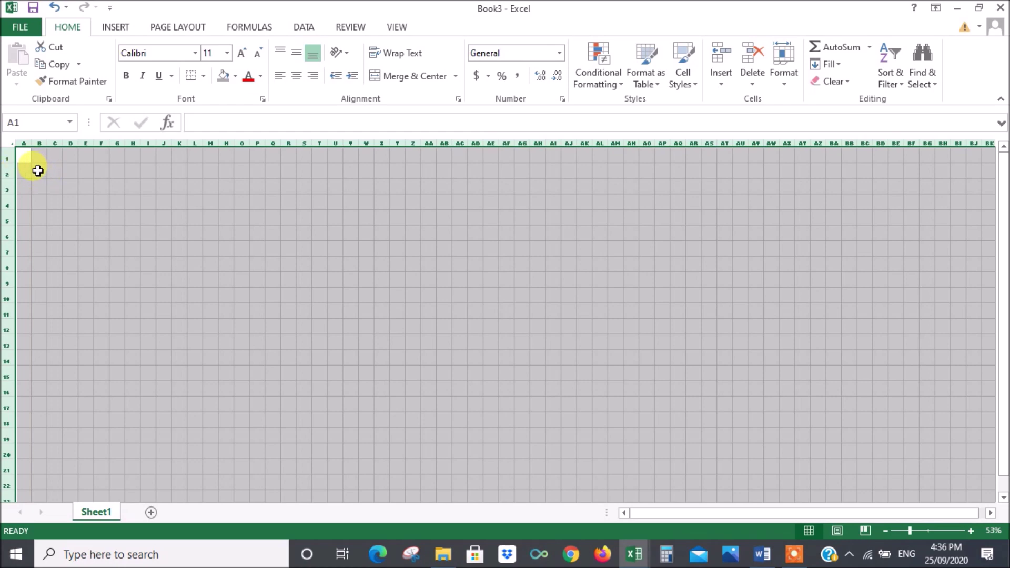
{"action": "left_click_drag", "start_coordinate": [38, 170], "coordinate": [484, 173]}
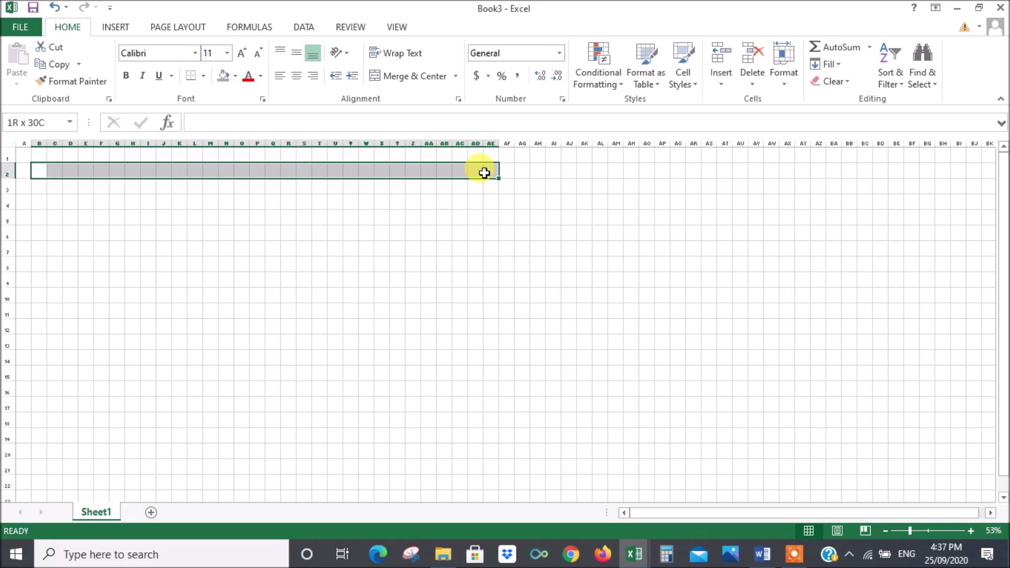
Extend the selection so the yard block covers exactly B2:AK21
{"action": "left_click_drag", "start_coordinate": [484, 173], "coordinate": [559, 476]}
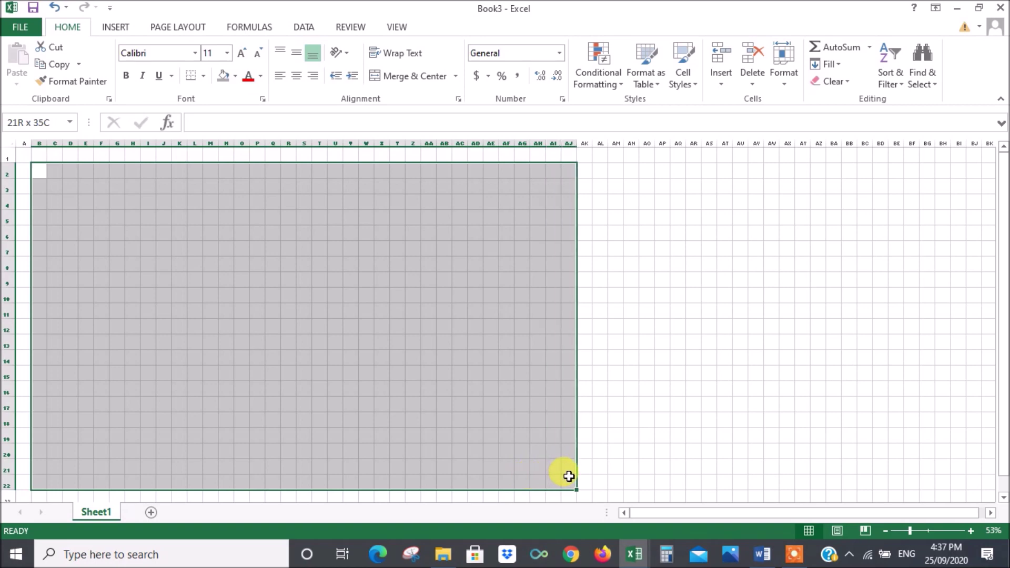
{"action": "left_click_drag", "start_coordinate": [575, 475], "coordinate": [583, 472]}
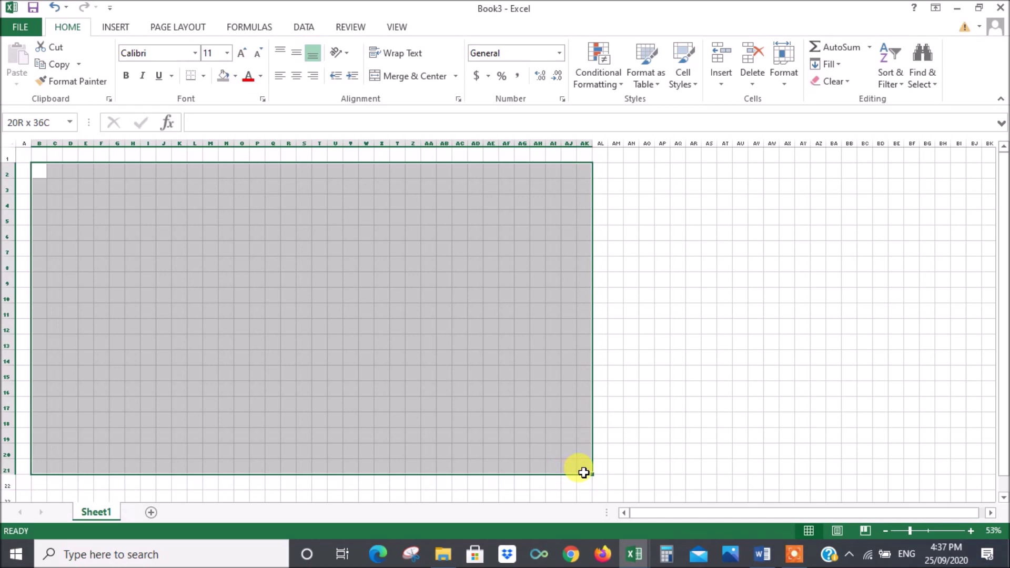
{"action": "left_click_drag", "start_coordinate": [584, 472], "coordinate": [582, 470]}
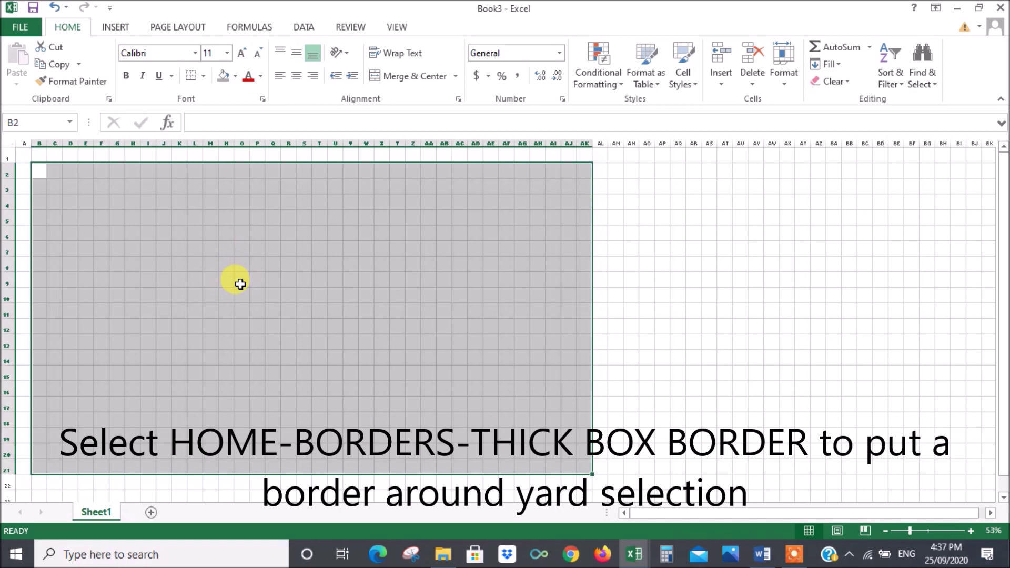
Give the yard B2:AK21 a thick box border, then select the house area J4:AD19
{"action": "left_click", "coordinate": [204, 77]}
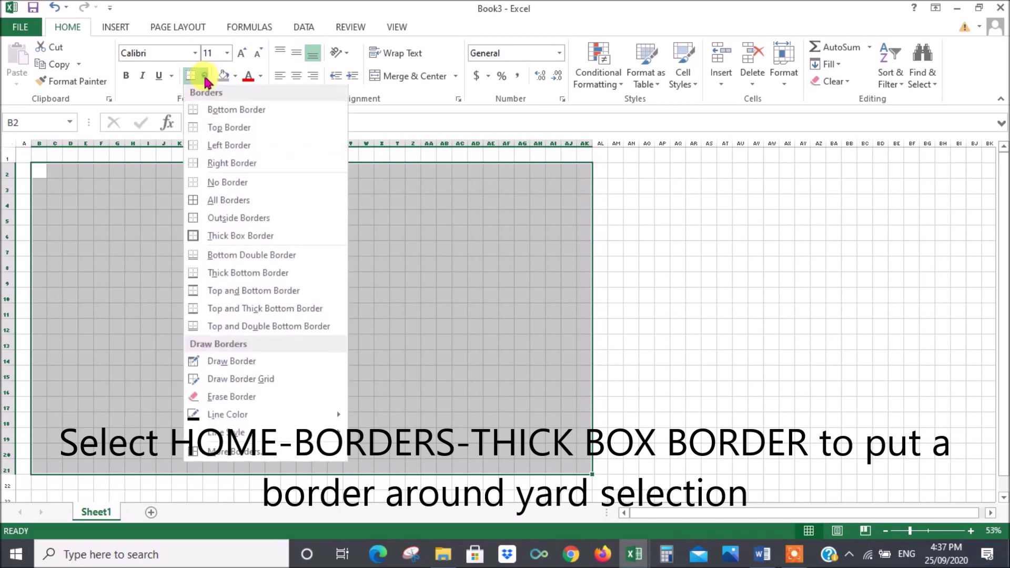
{"action": "left_click", "coordinate": [229, 243]}
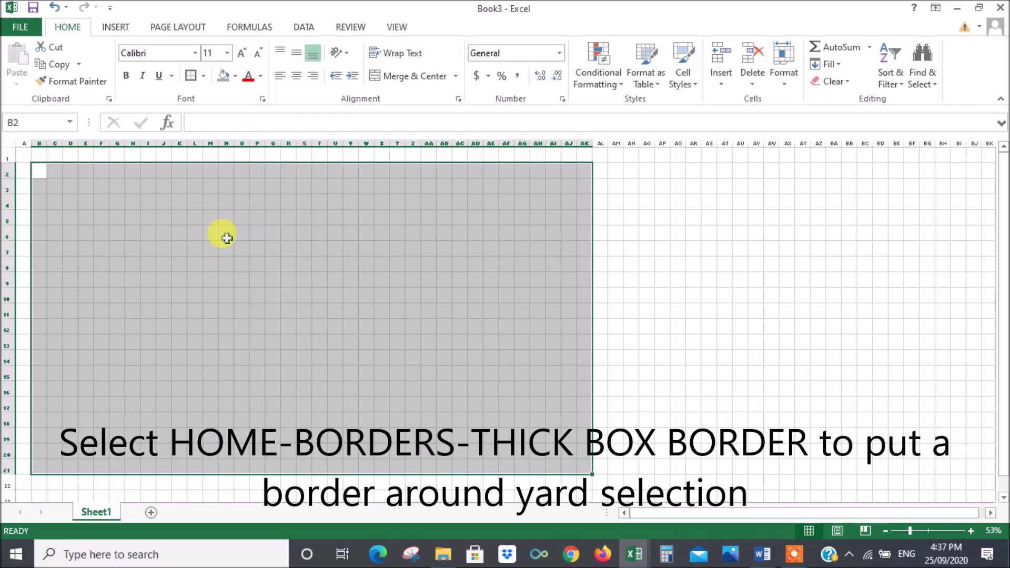
{"action": "left_click", "coordinate": [737, 291]}
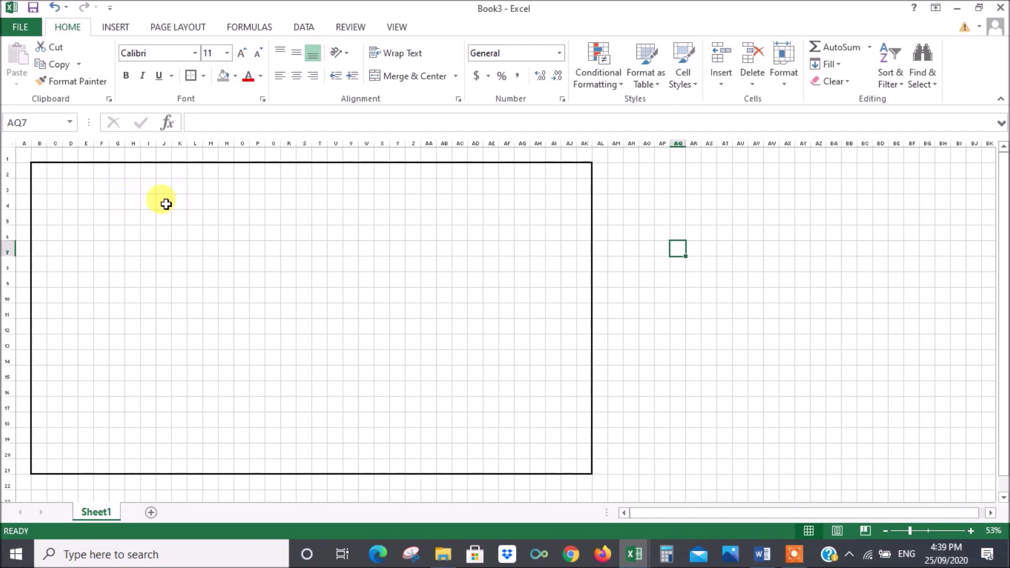
{"action": "left_click_drag", "start_coordinate": [166, 205], "coordinate": [481, 430]}
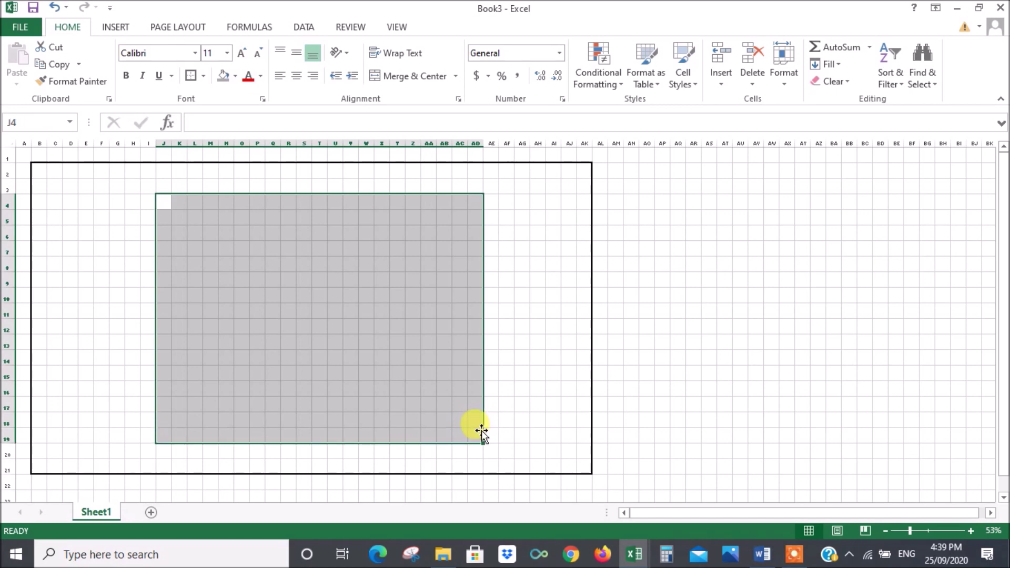
Frame the house block J4:AD19 with a double-line border on all four edges
{"action": "left_click", "coordinate": [204, 75]}
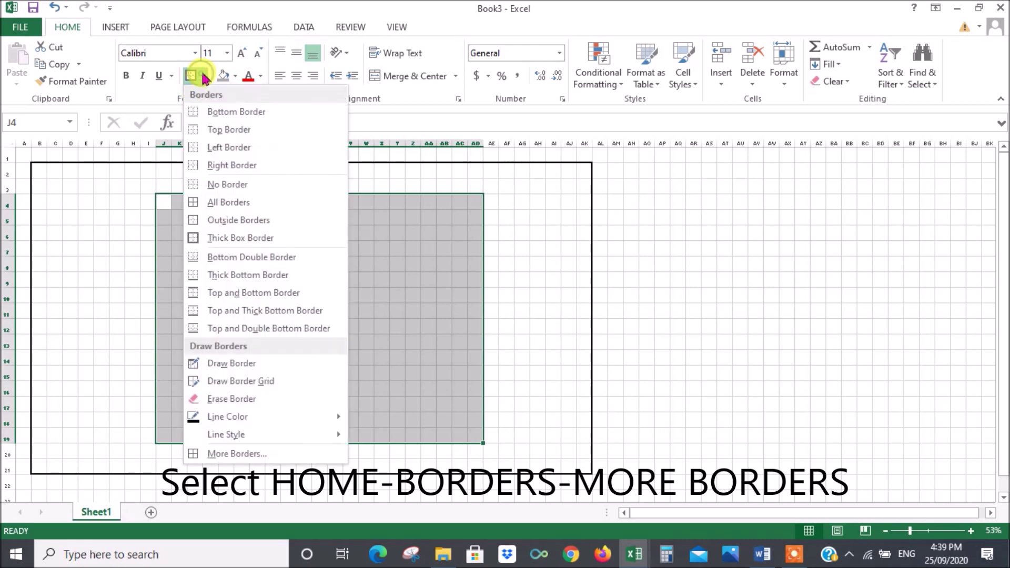
{"action": "left_click", "coordinate": [228, 456]}
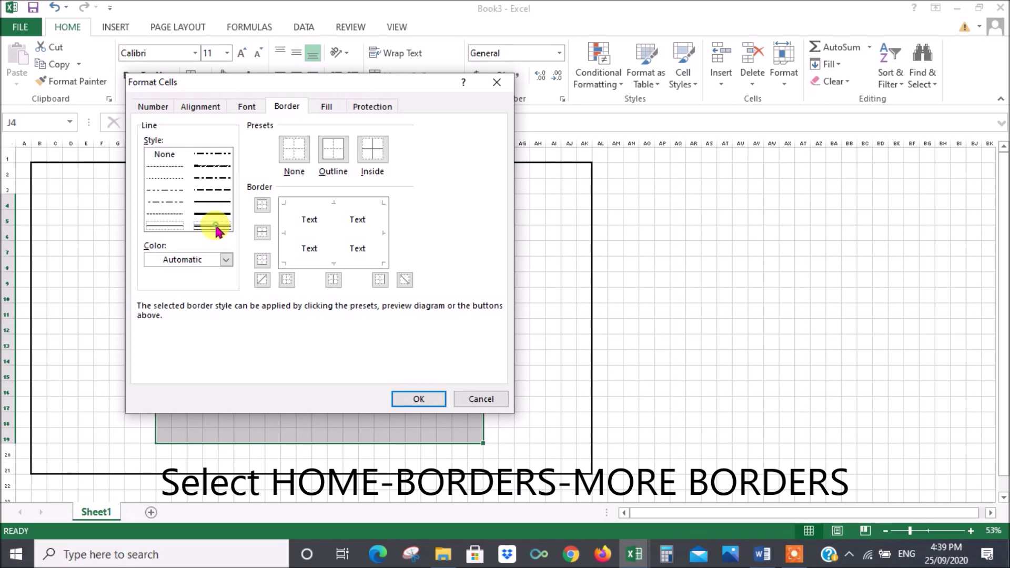
{"action": "left_click", "coordinate": [217, 228]}
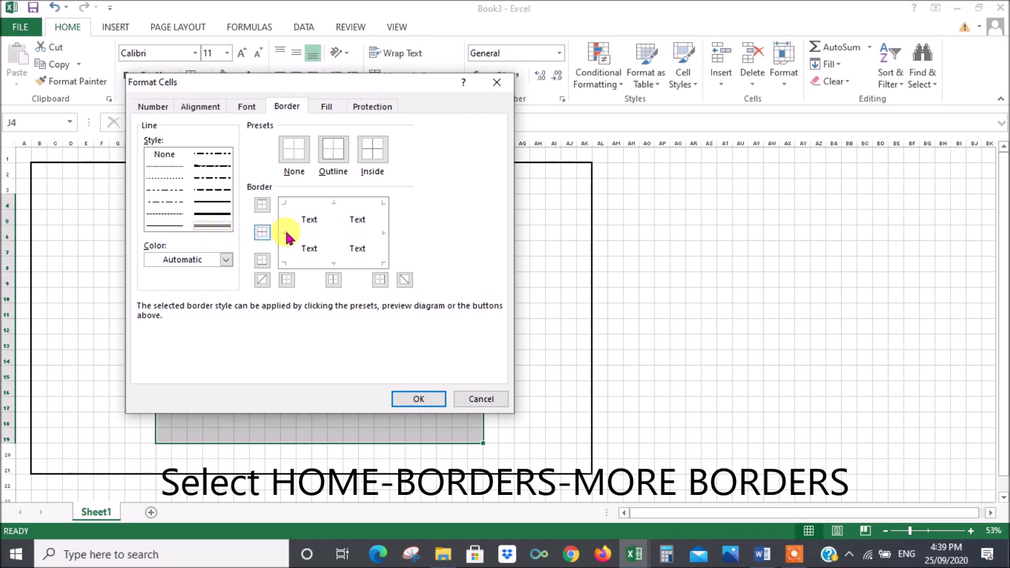
{"action": "left_click", "coordinate": [340, 202]}
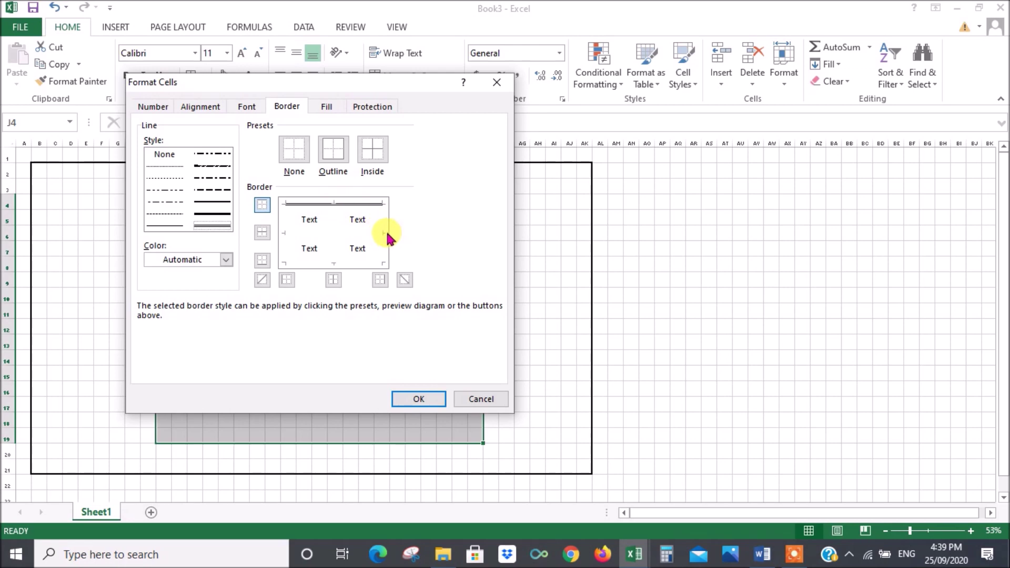
{"action": "left_click", "coordinate": [335, 263]}
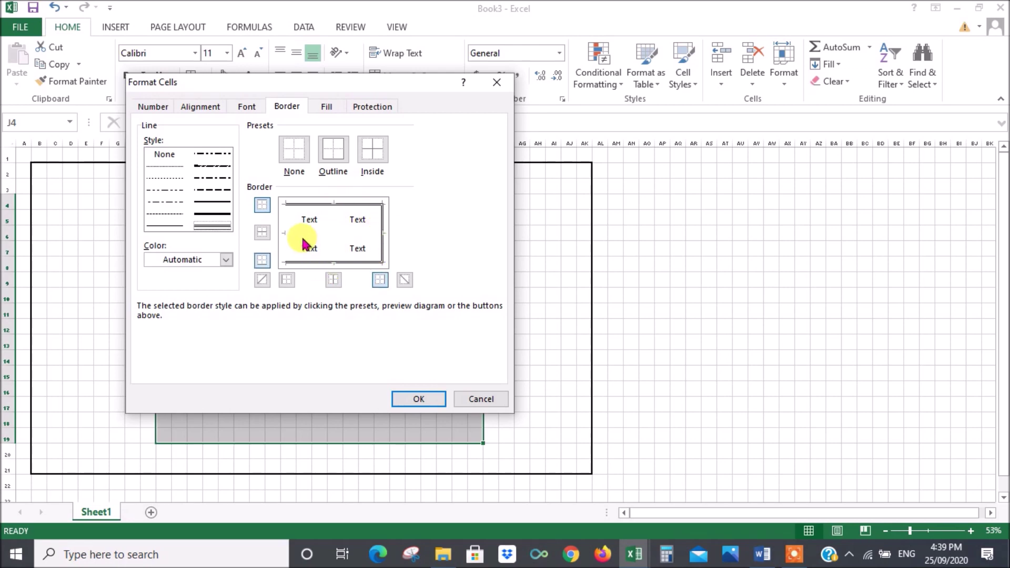
{"action": "left_click", "coordinate": [284, 233]}
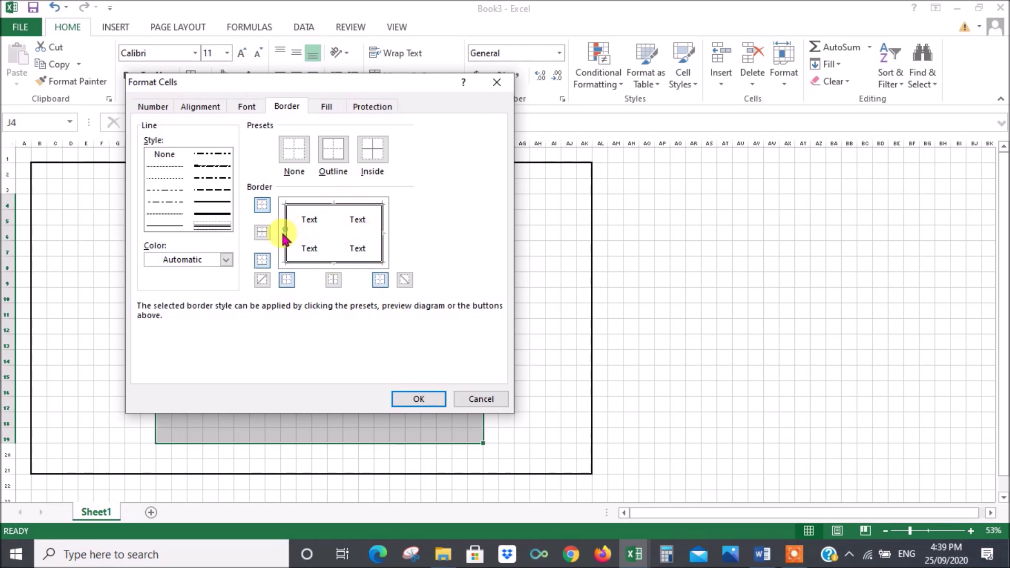
{"action": "left_click", "coordinate": [418, 399]}
{"action": "left_click", "coordinate": [630, 319]}
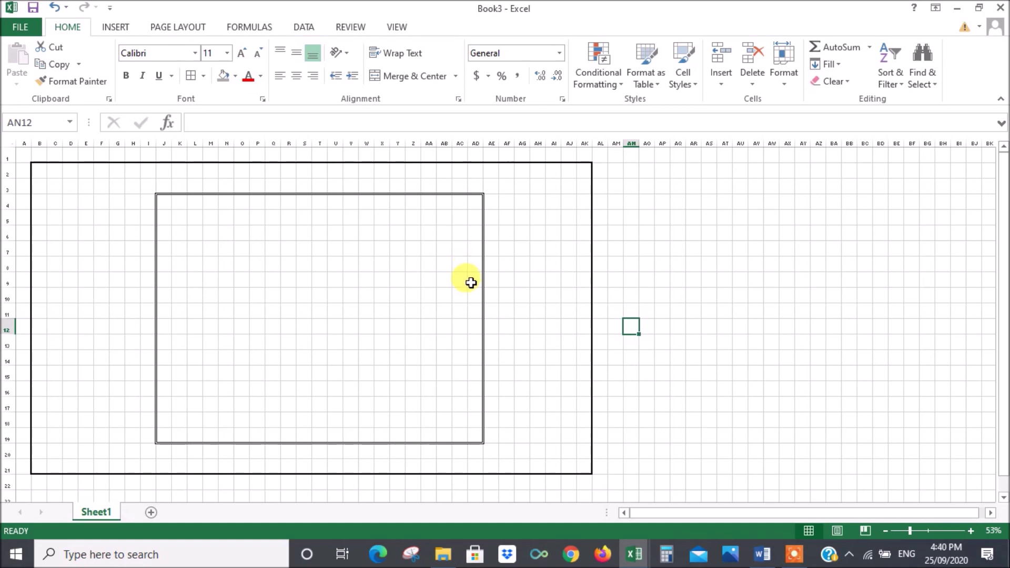
Add double-line top, left and bottom borders to AA9:AD13, forming the right-side notch
{"action": "left_click_drag", "start_coordinate": [472, 281], "coordinate": [431, 341]}
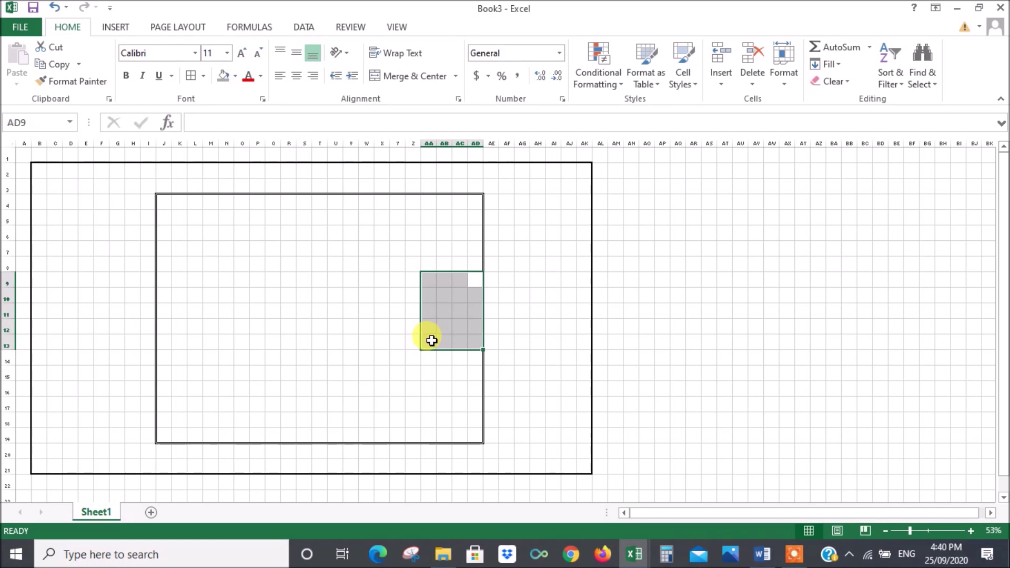
{"action": "left_click", "coordinate": [193, 76]}
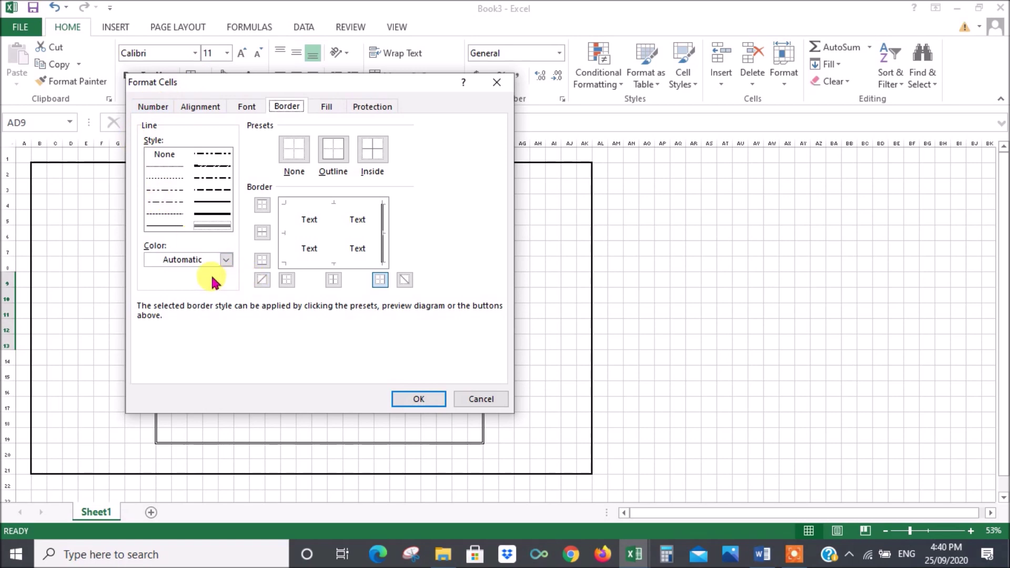
{"action": "left_click", "coordinate": [333, 262]}
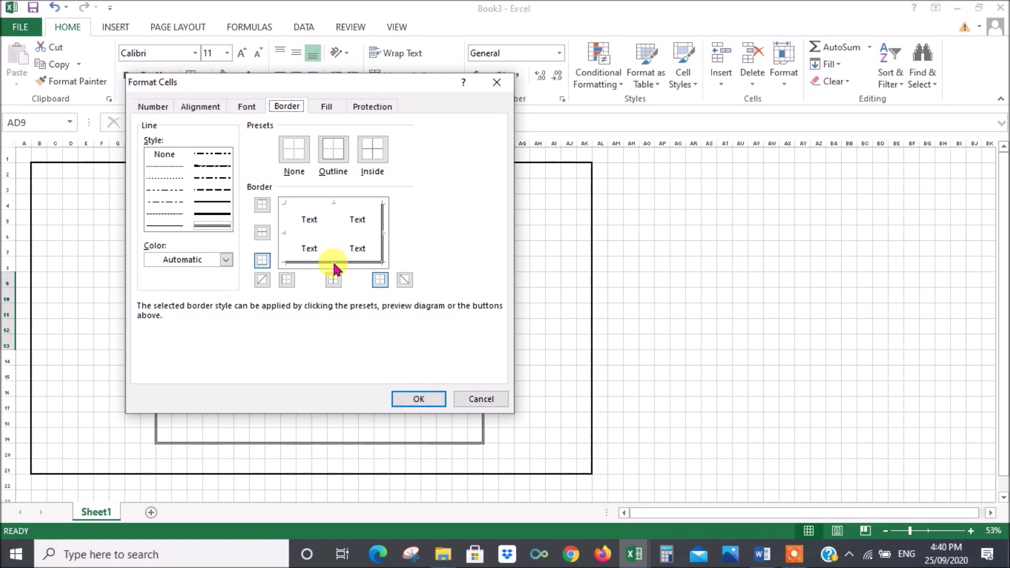
{"action": "left_click", "coordinate": [287, 233]}
{"action": "left_click", "coordinate": [332, 204]}
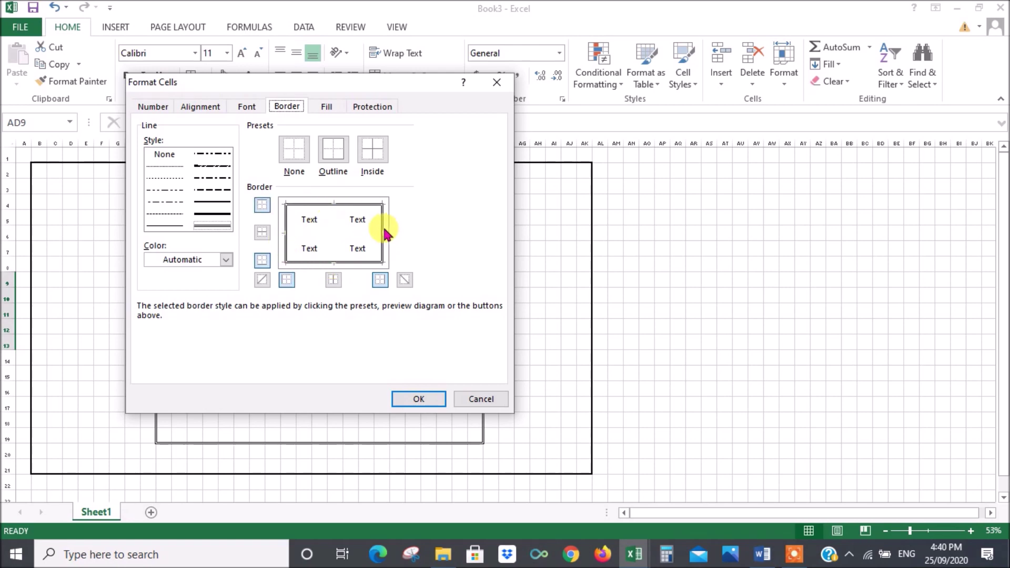
{"action": "left_click", "coordinate": [413, 398]}
{"action": "left_click_drag", "start_coordinate": [608, 331], "coordinate": [579, 310]}
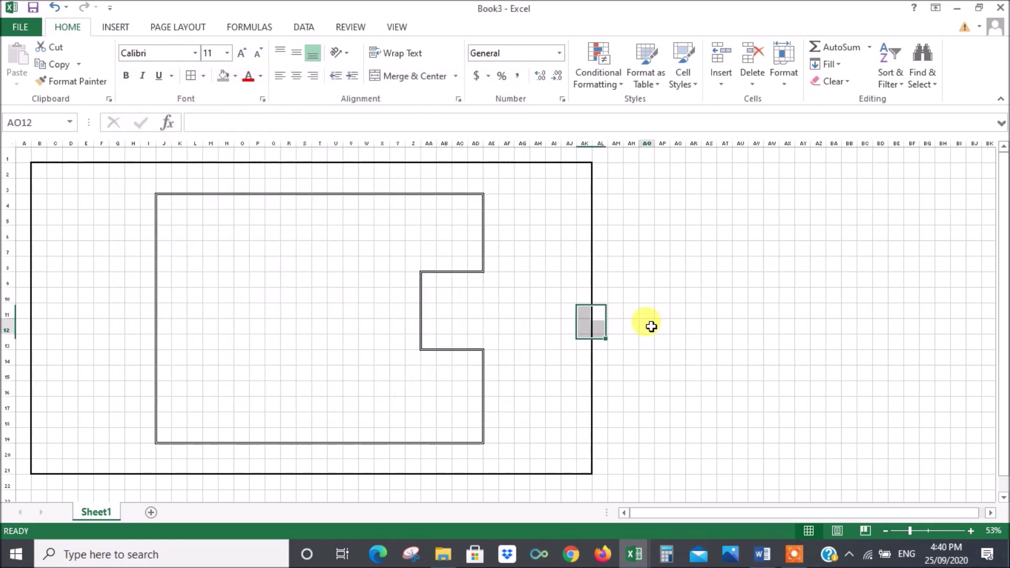
{"action": "left_click", "coordinate": [647, 326]}
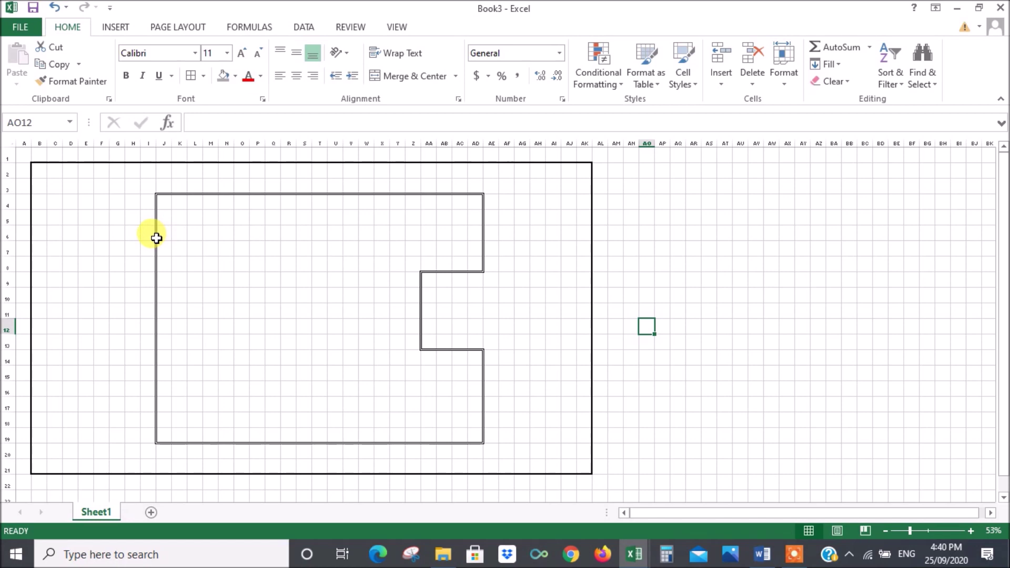
{"action": "left_click_drag", "start_coordinate": [159, 247], "coordinate": [224, 358]}
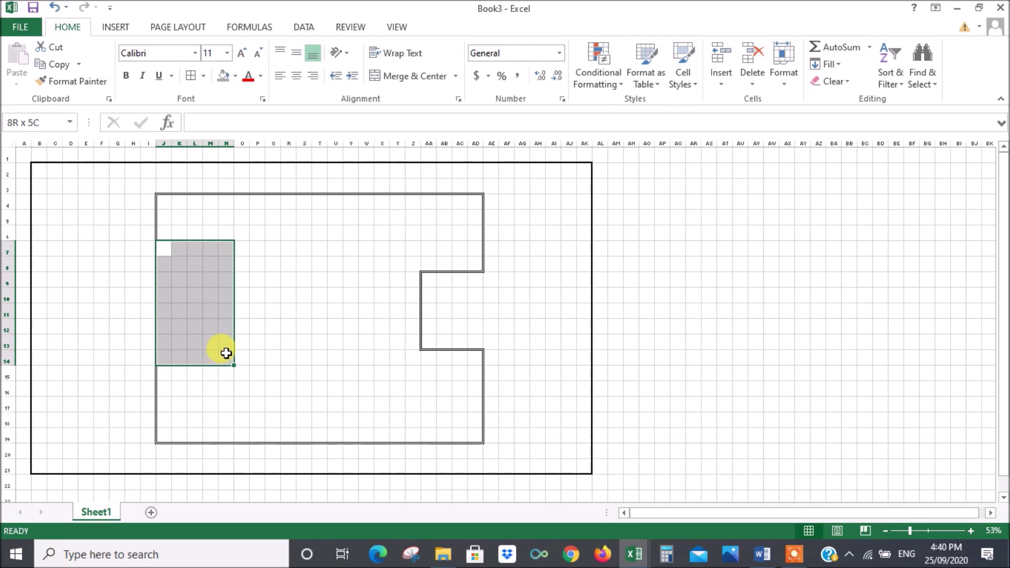
Give J7:N15 double top, right and bottom borders and remove its left border
{"action": "left_click_drag", "start_coordinate": [224, 358], "coordinate": [226, 367]}
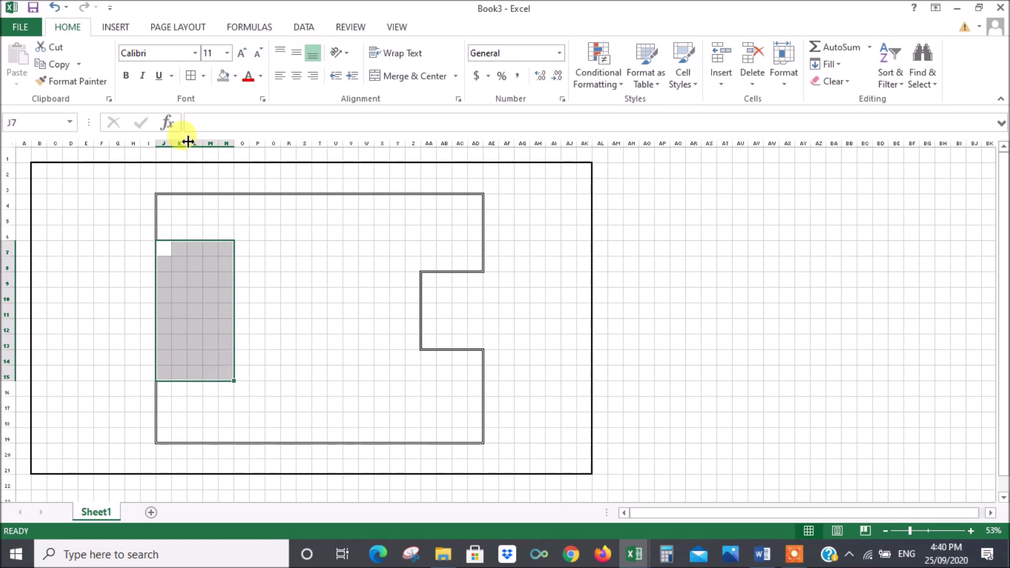
{"action": "left_click", "coordinate": [190, 77]}
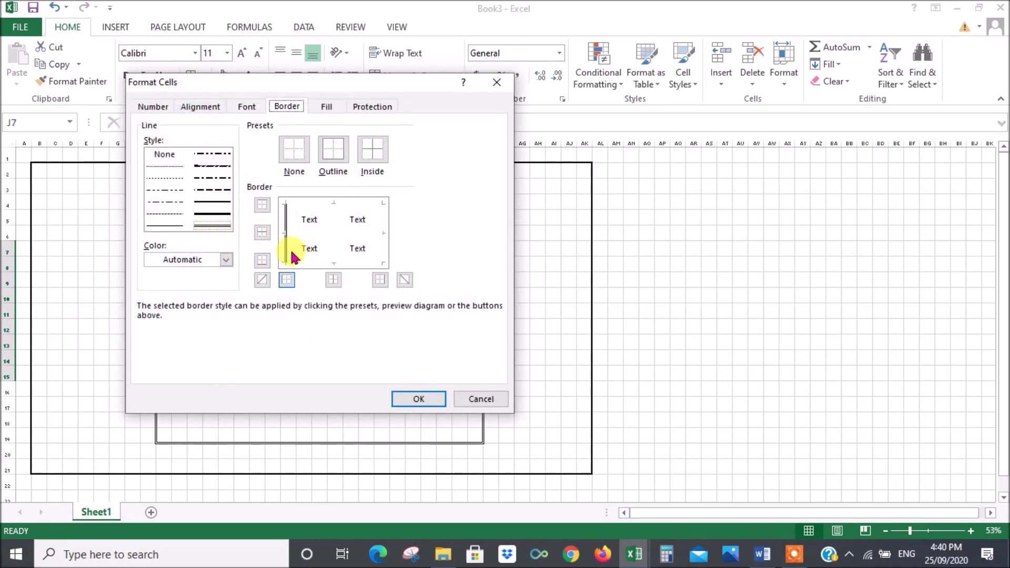
{"action": "left_click", "coordinate": [284, 231]}
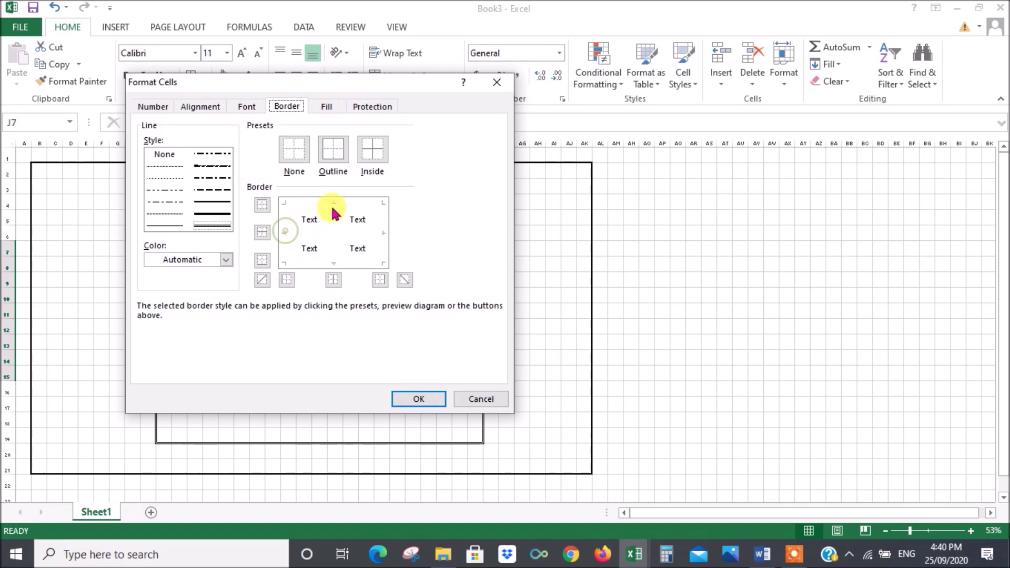
{"action": "left_click", "coordinate": [335, 204]}
{"action": "left_click", "coordinate": [382, 242]}
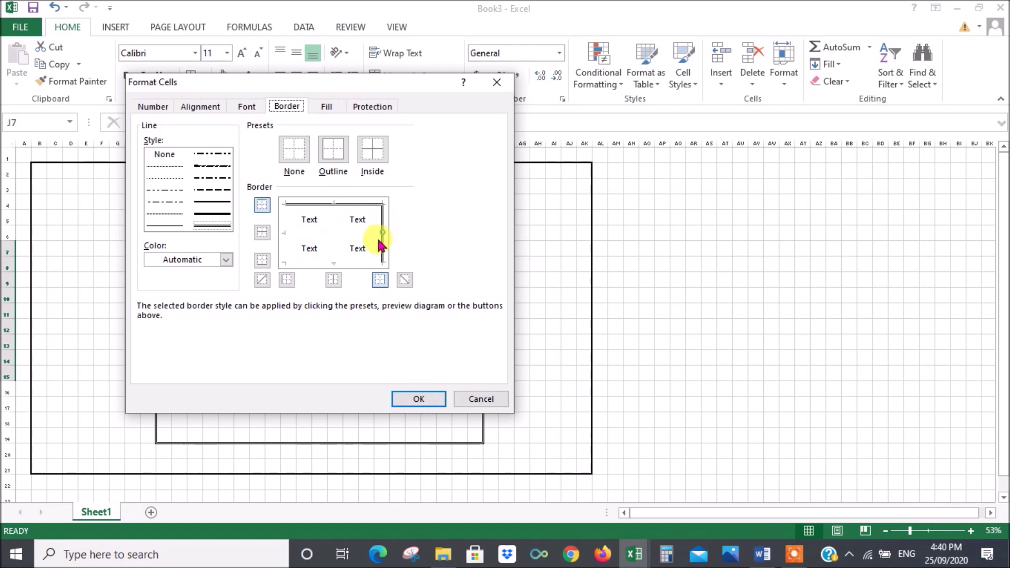
{"action": "left_click", "coordinate": [329, 260]}
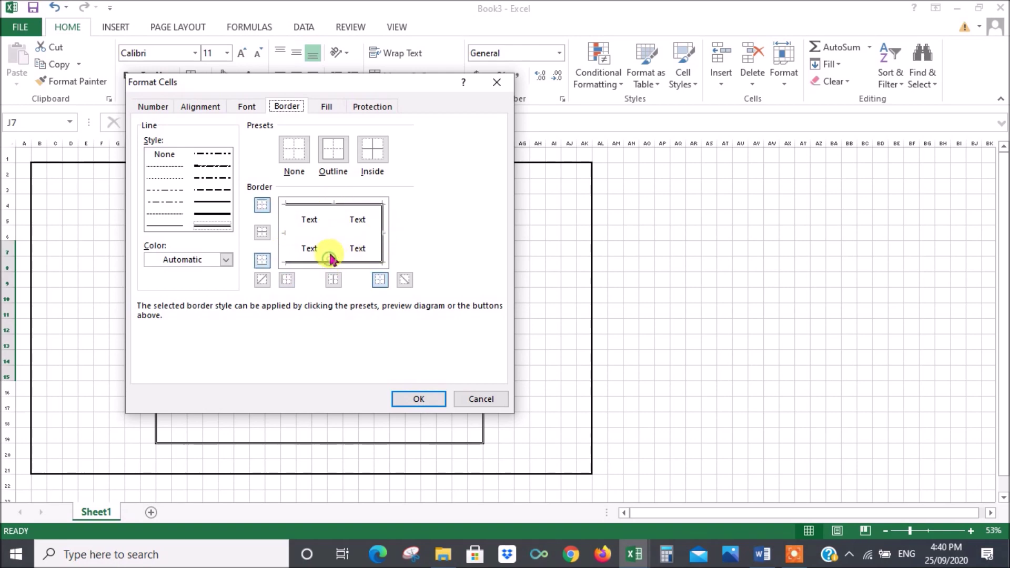
{"action": "left_click", "coordinate": [424, 400]}
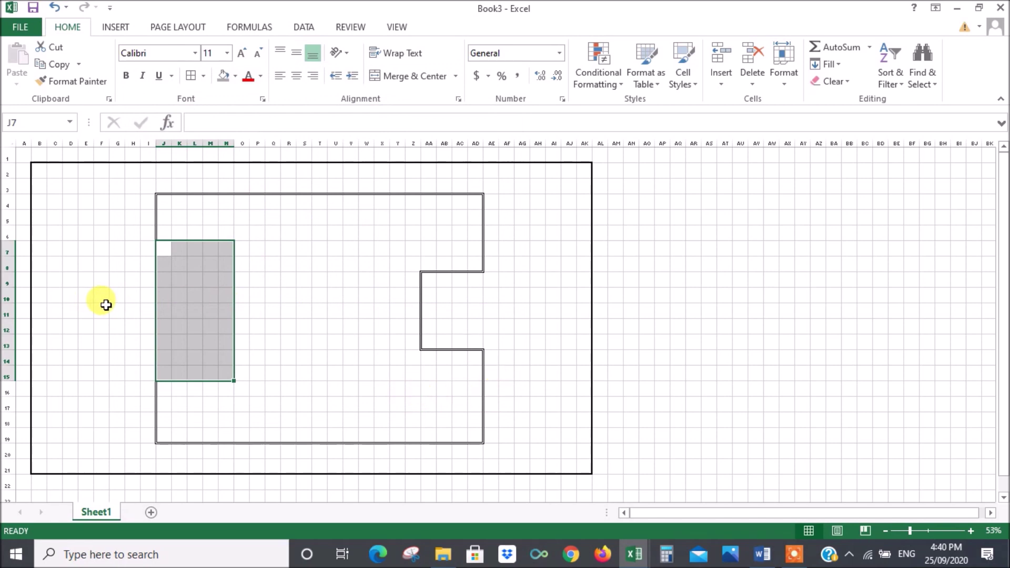
{"action": "left_click", "coordinate": [105, 307]}
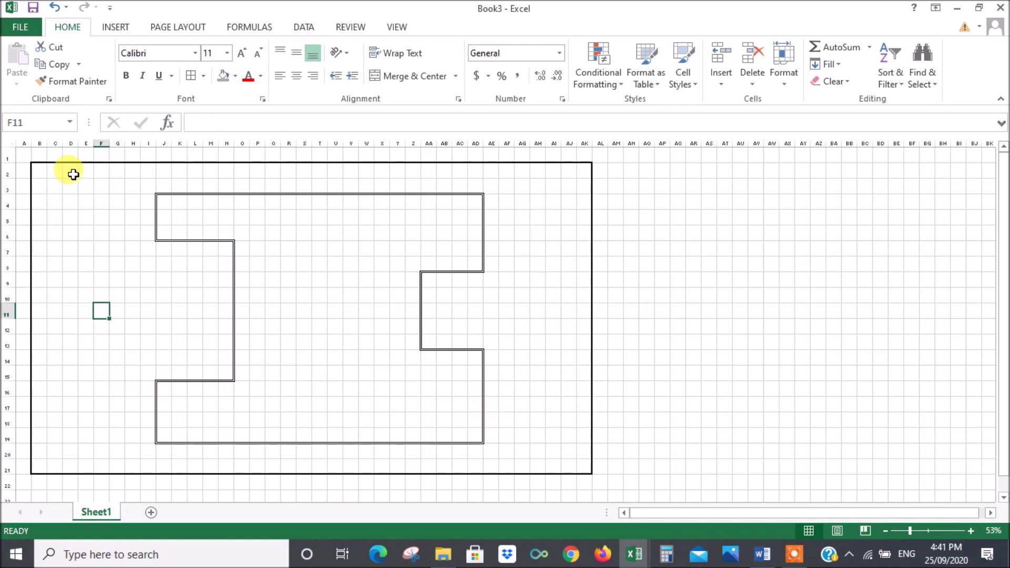
Fill the yard B2:AK21 with bright green, RGB 15/251/3
{"action": "left_click_drag", "start_coordinate": [43, 168], "coordinate": [582, 458]}
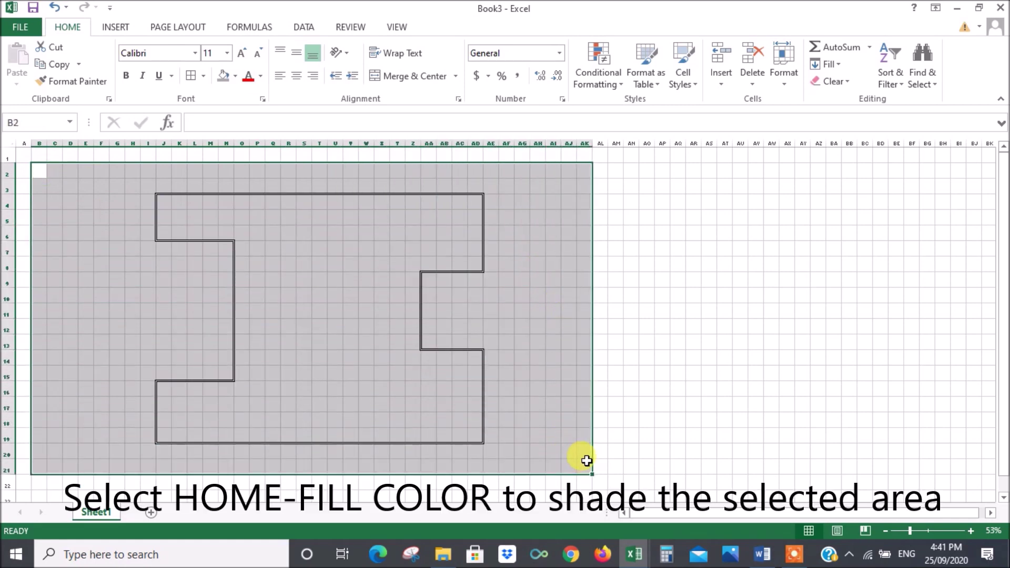
{"action": "left_click", "coordinate": [236, 77]}
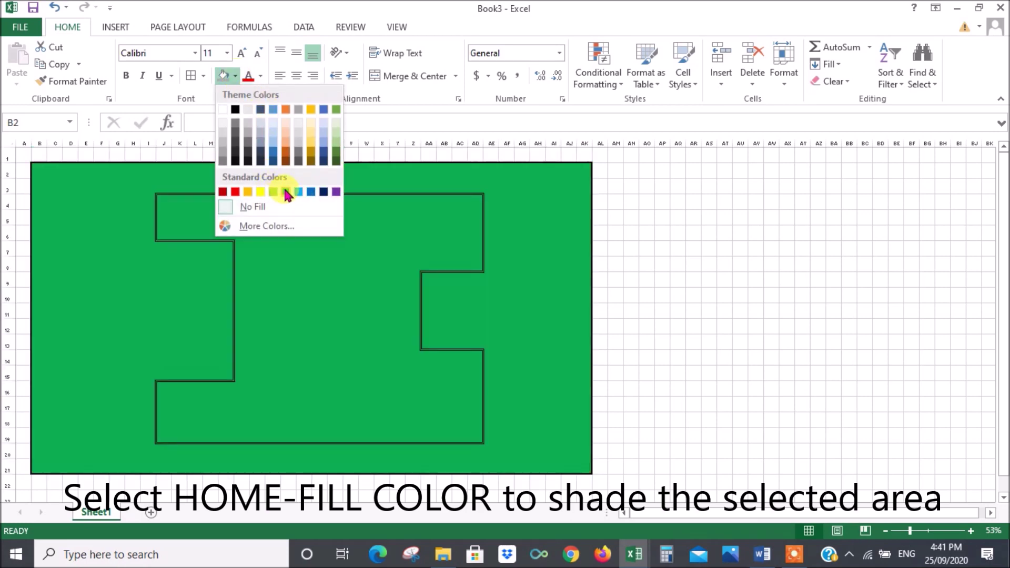
{"action": "left_click", "coordinate": [267, 227]}
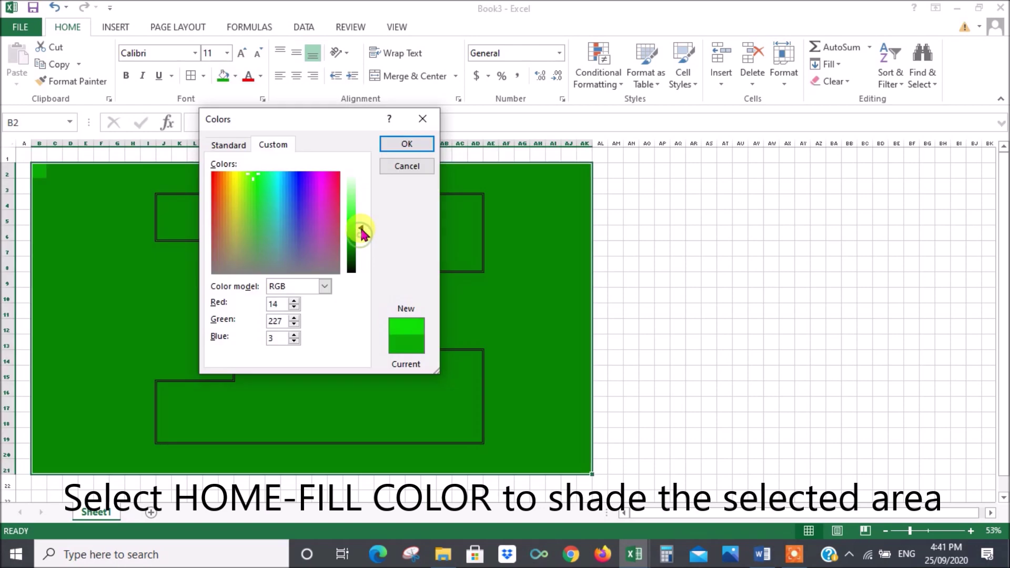
{"action": "left_click_drag", "start_coordinate": [360, 226], "coordinate": [362, 228]}
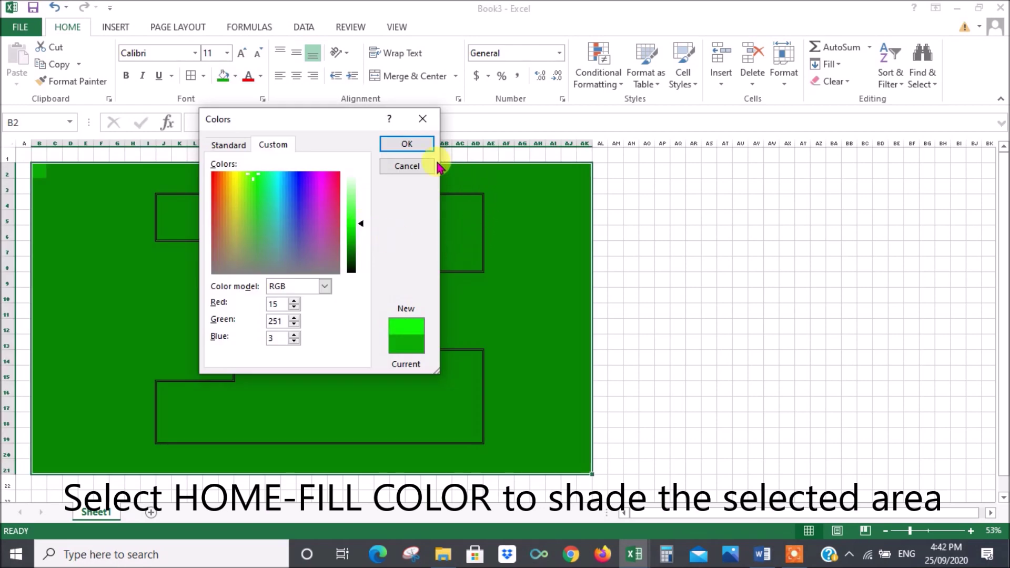
{"action": "left_click", "coordinate": [408, 146]}
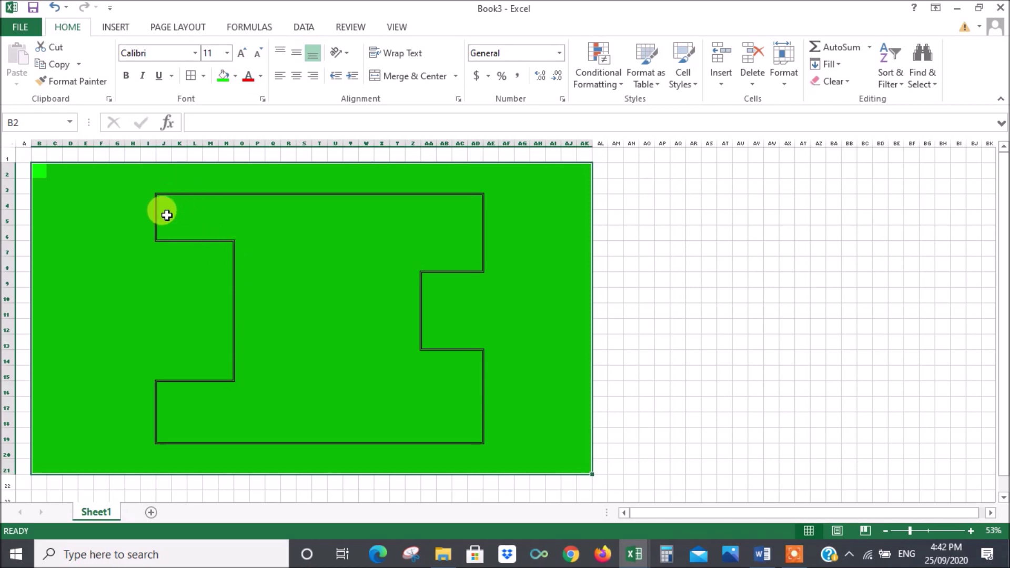
Set the house area J4:AD19 to No Fill so it stays white
{"action": "left_click_drag", "start_coordinate": [170, 215], "coordinate": [356, 231]}
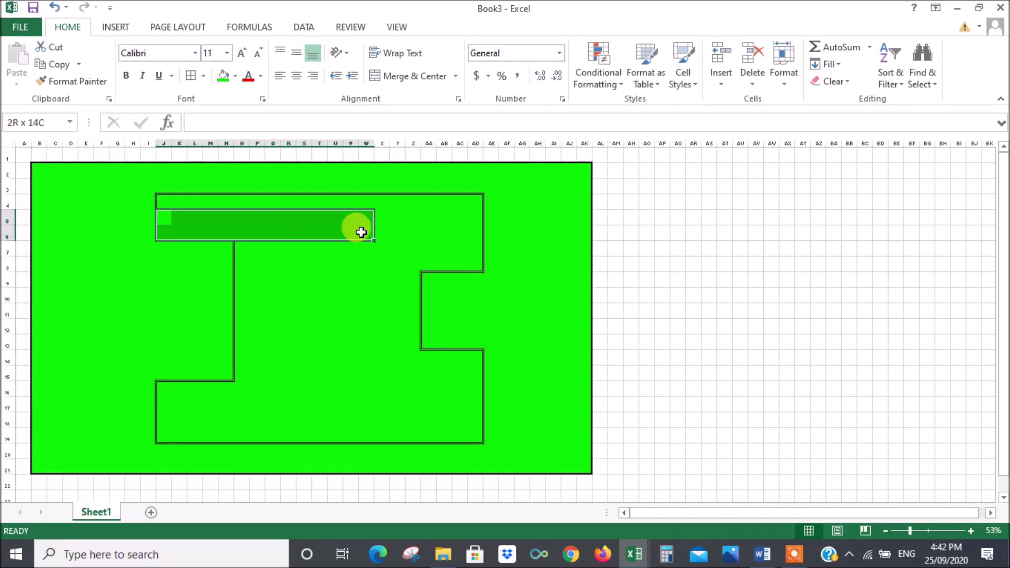
{"action": "left_click_drag", "start_coordinate": [168, 205], "coordinate": [478, 436]}
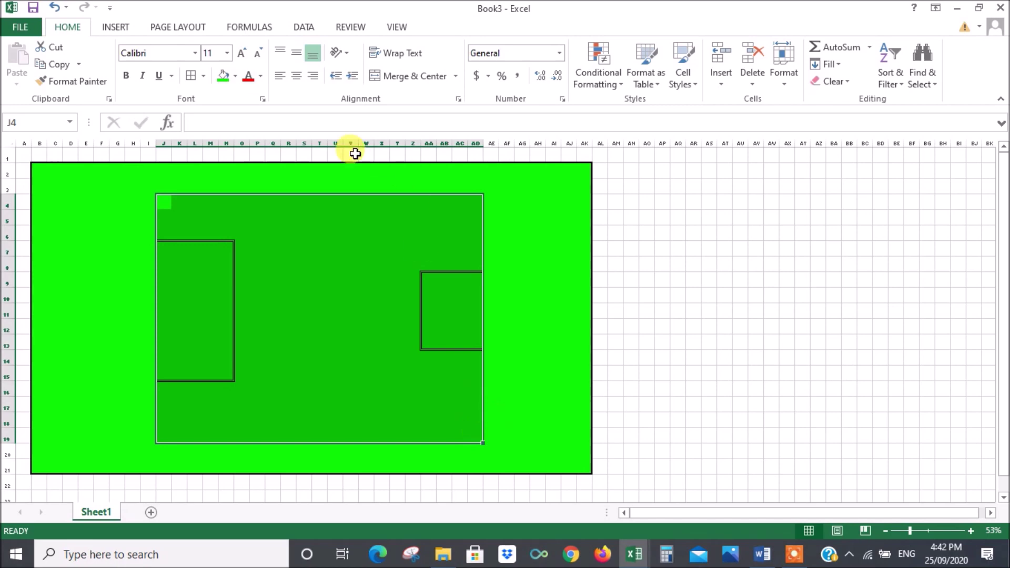
{"action": "left_click", "coordinate": [235, 78]}
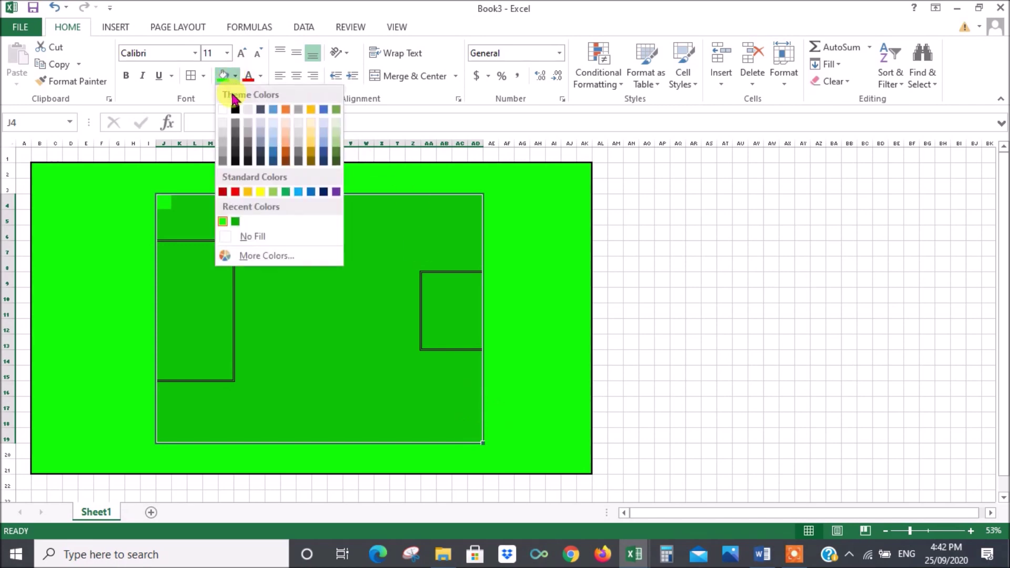
{"action": "left_click", "coordinate": [255, 229]}
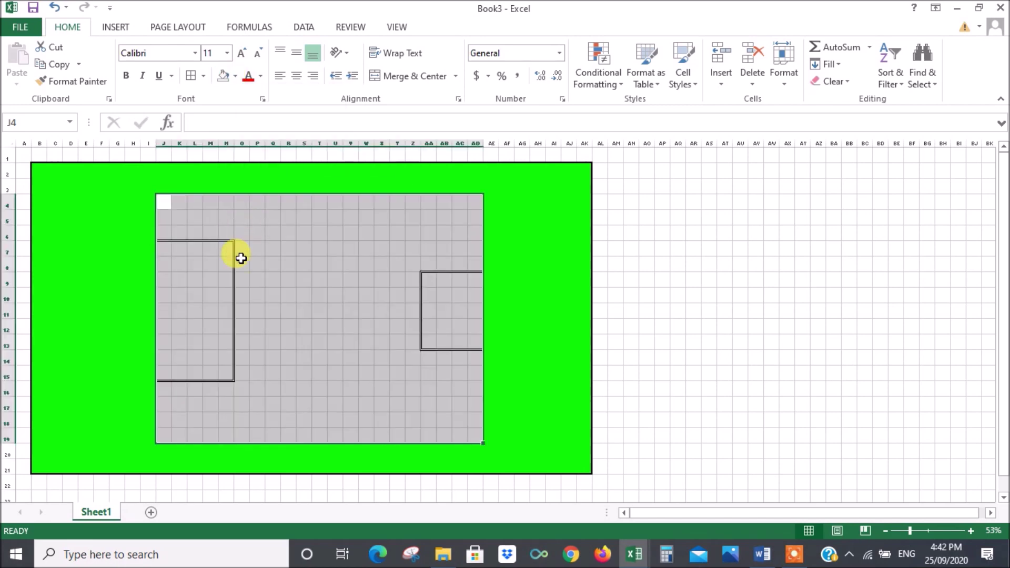
{"action": "left_click_drag", "start_coordinate": [520, 223], "coordinate": [669, 235]}
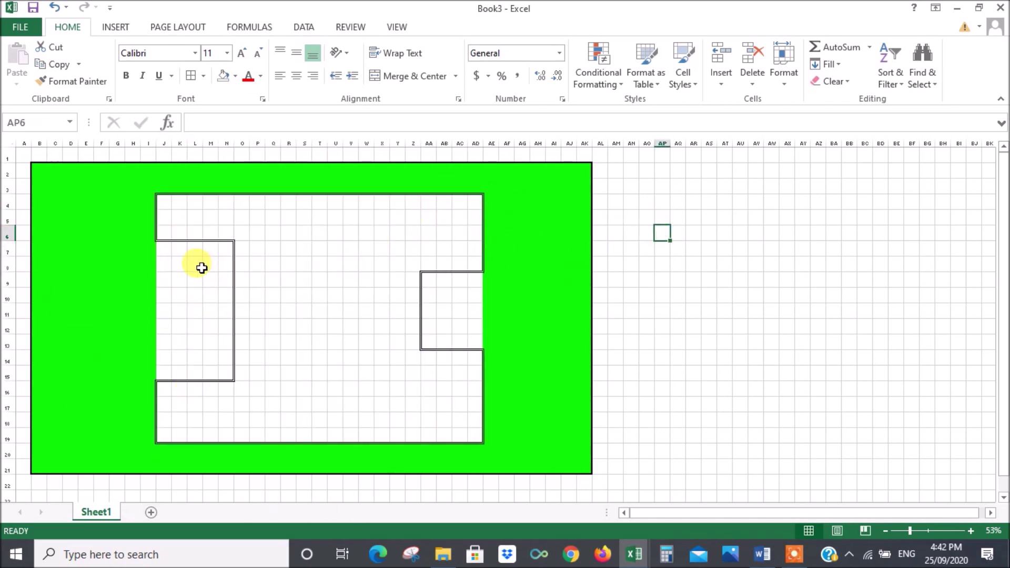
Make the left patio I7:N15 grey with All Borders grid lines
{"action": "left_click_drag", "start_coordinate": [150, 248], "coordinate": [231, 372]}
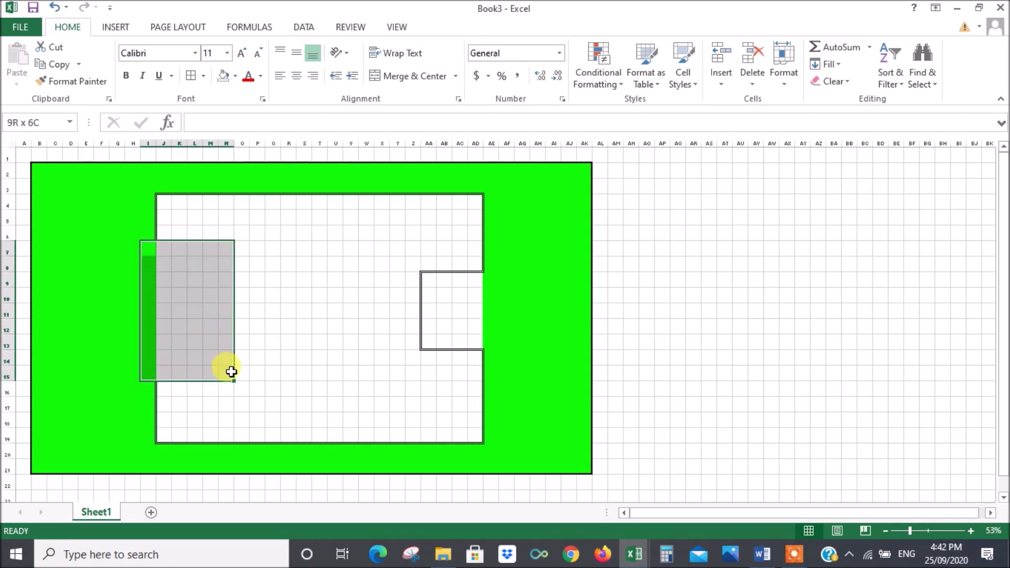
{"action": "left_click", "coordinate": [235, 76]}
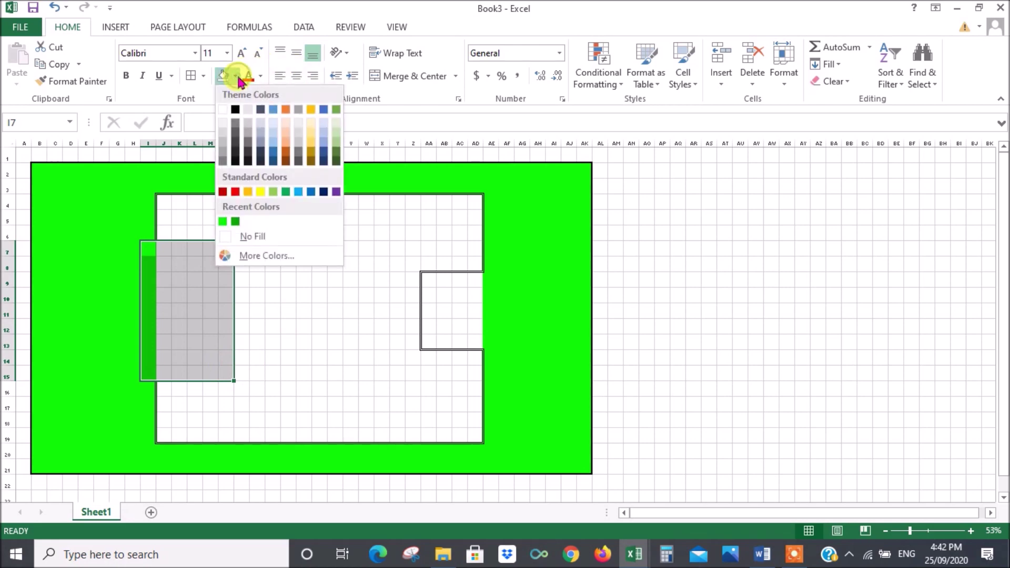
{"action": "left_click", "coordinate": [251, 140]}
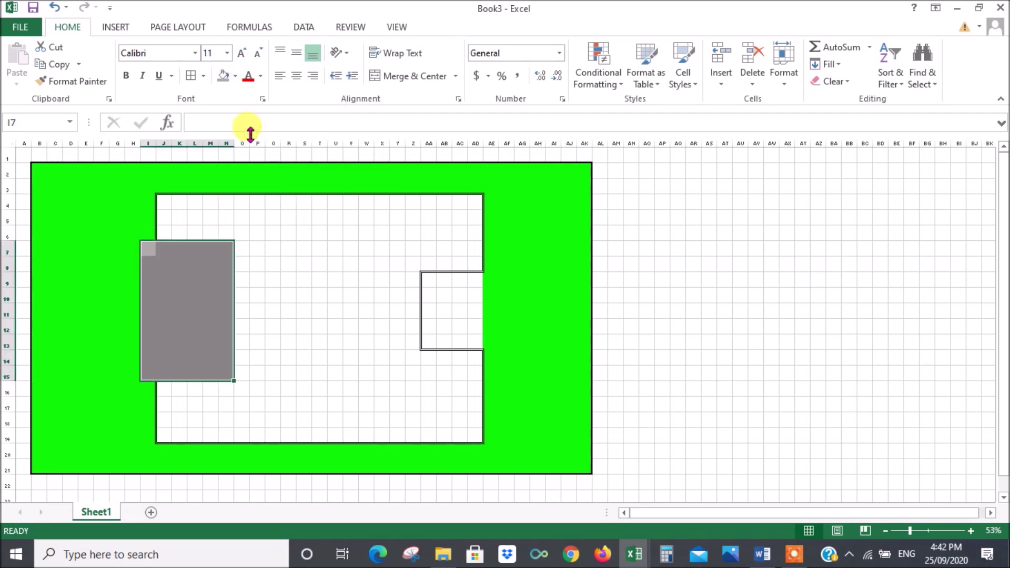
{"action": "left_click", "coordinate": [202, 75]}
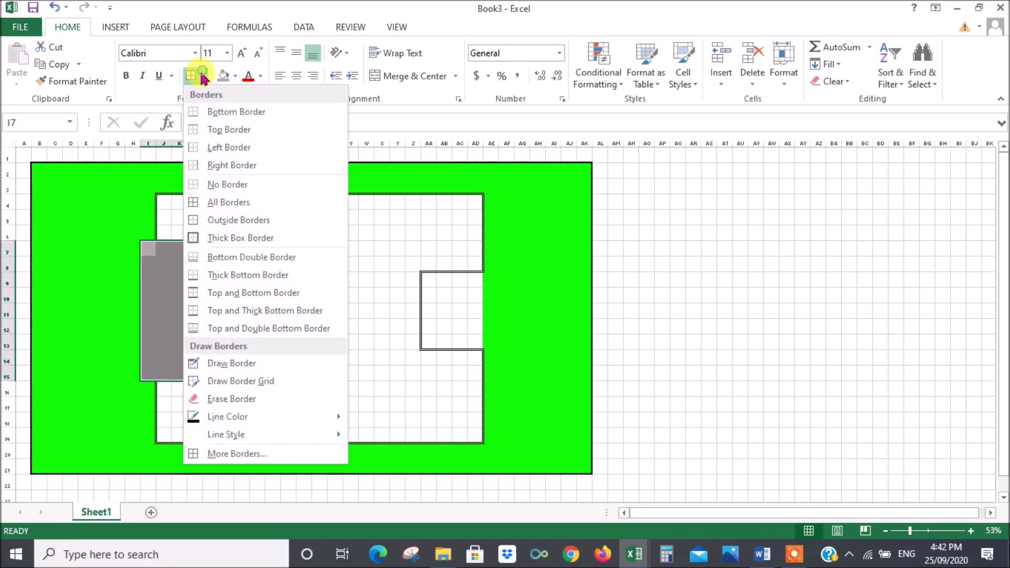
{"action": "left_click", "coordinate": [221, 206]}
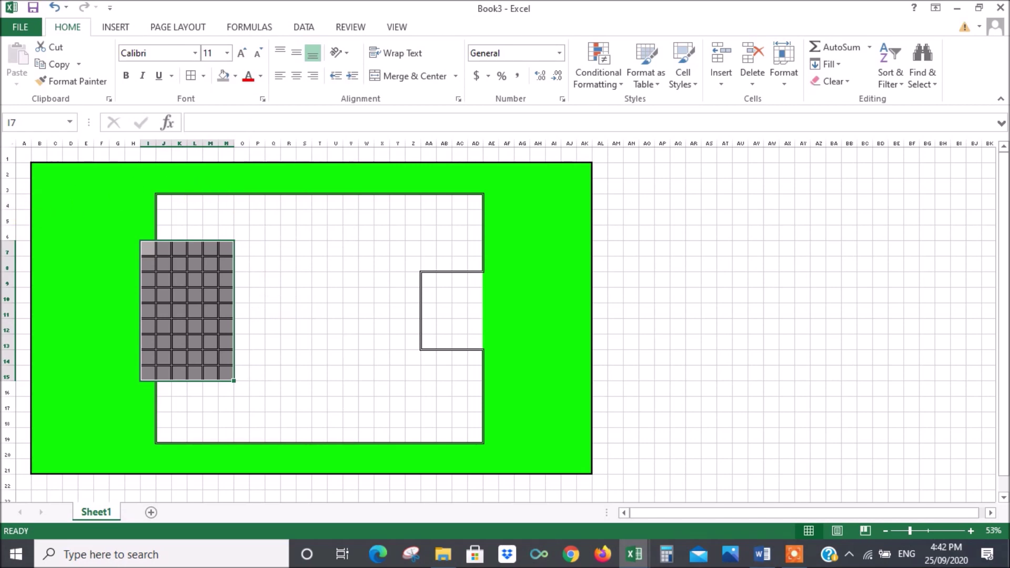
Give the right patio AA9:AE13 all cell borders and a grey fill
{"action": "left_click_drag", "start_coordinate": [71, 250], "coordinate": [72, 235]}
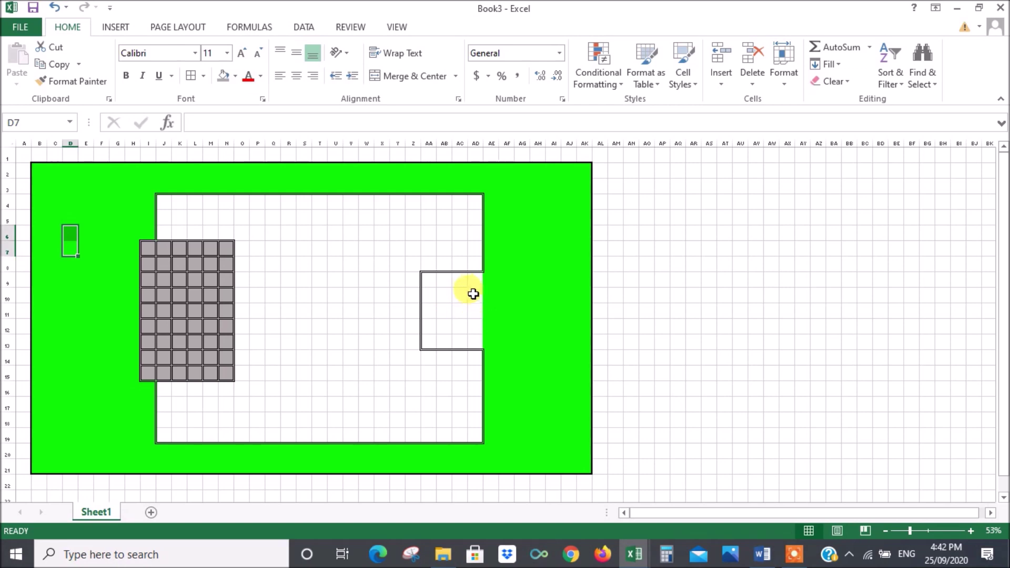
{"action": "left_click_drag", "start_coordinate": [430, 279], "coordinate": [485, 339]}
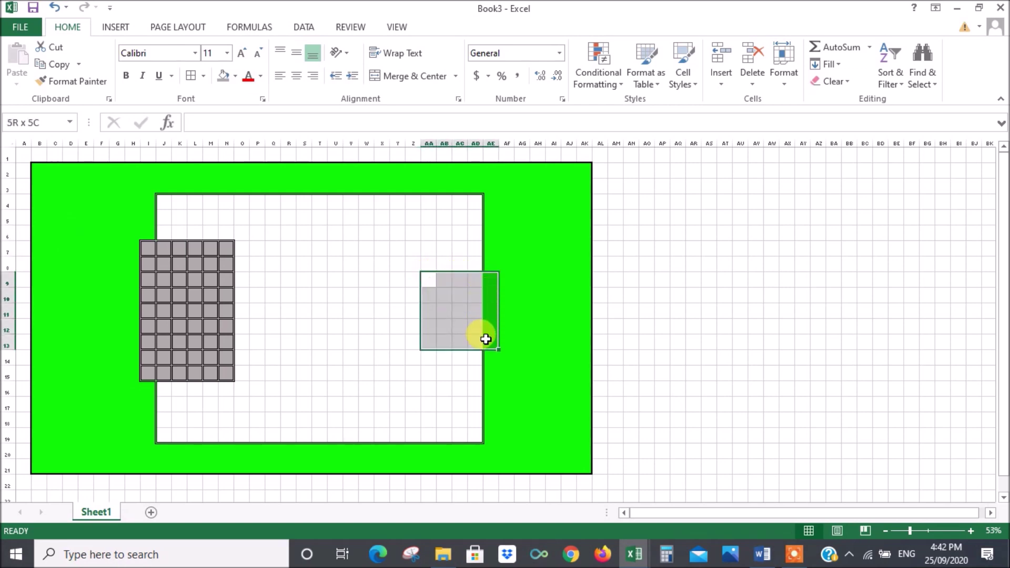
{"action": "left_click", "coordinate": [192, 75]}
{"action": "left_click", "coordinate": [646, 233]}
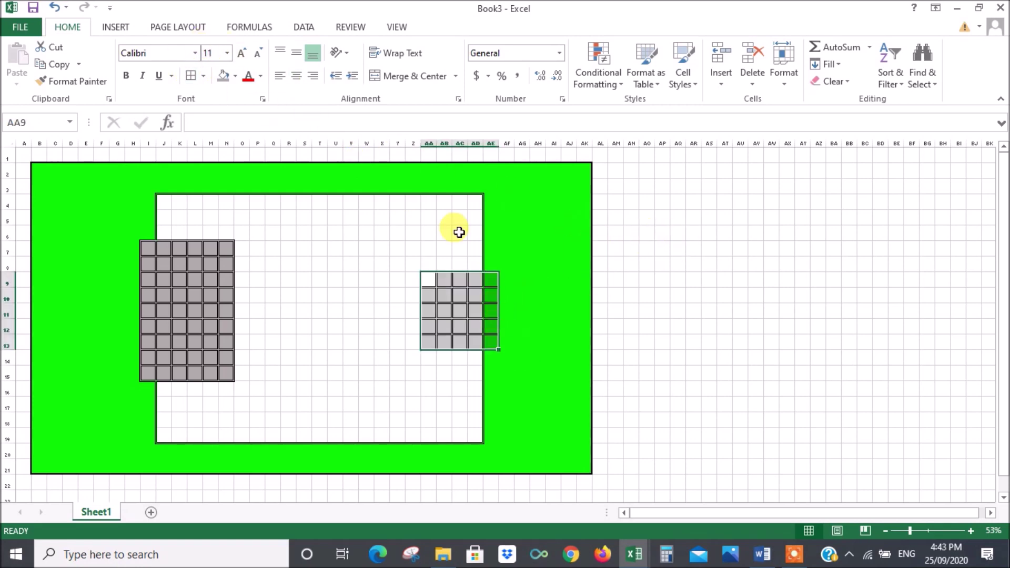
{"action": "left_click", "coordinate": [223, 75]}
{"action": "left_click", "coordinate": [667, 263]}
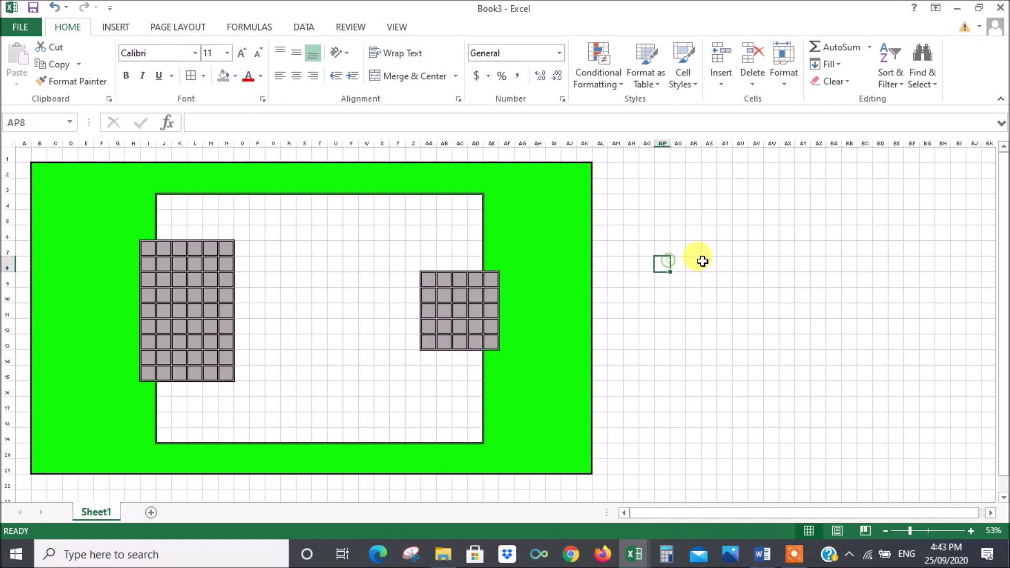
Give cell Z11 beside the right patio a thick solid bottom border
{"action": "left_click", "coordinate": [412, 313]}
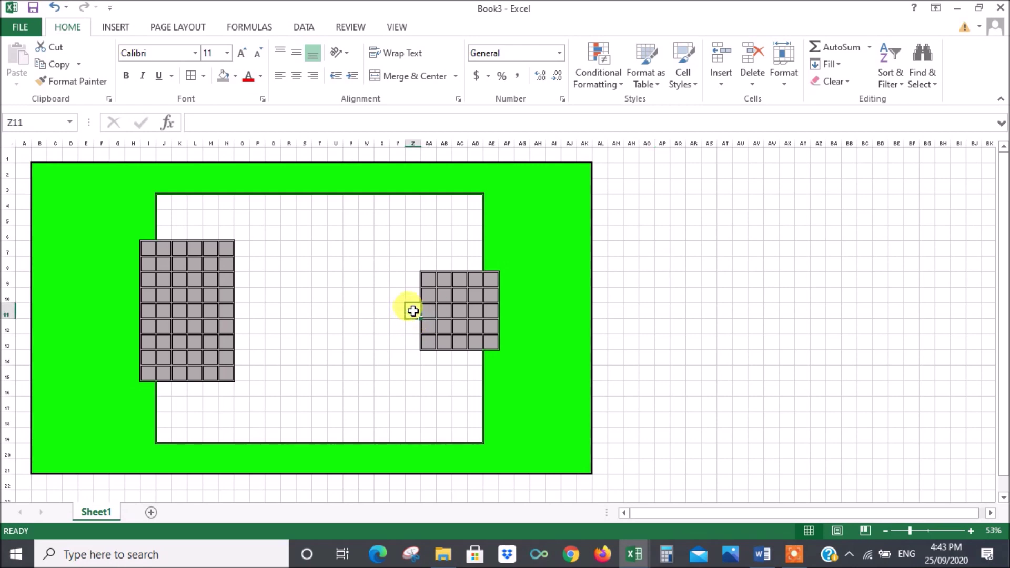
{"action": "left_click", "coordinate": [204, 80]}
{"action": "left_click", "coordinate": [228, 452]}
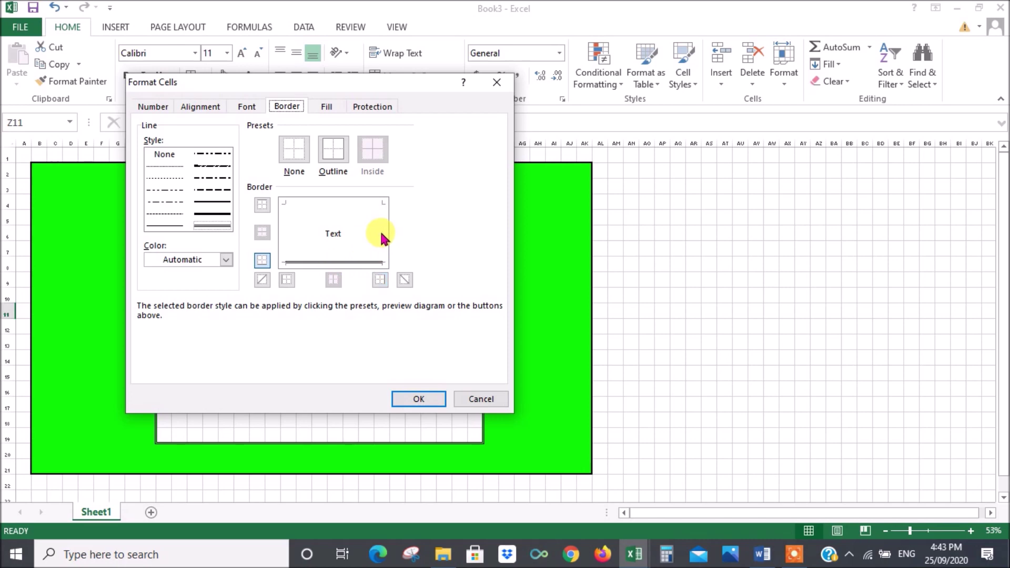
{"action": "left_click", "coordinate": [221, 214]}
{"action": "left_click", "coordinate": [339, 262]}
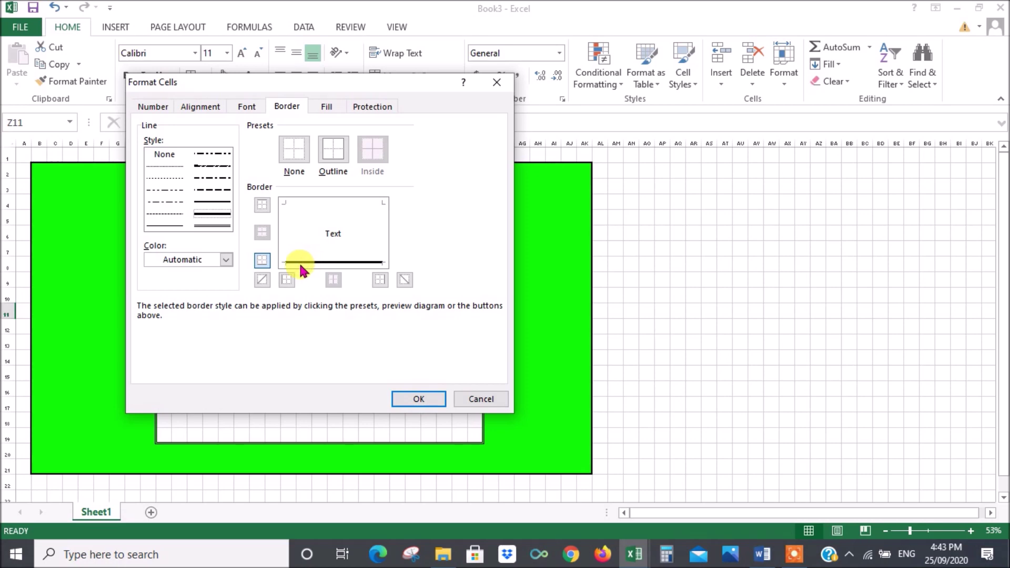
{"action": "left_click", "coordinate": [421, 398]}
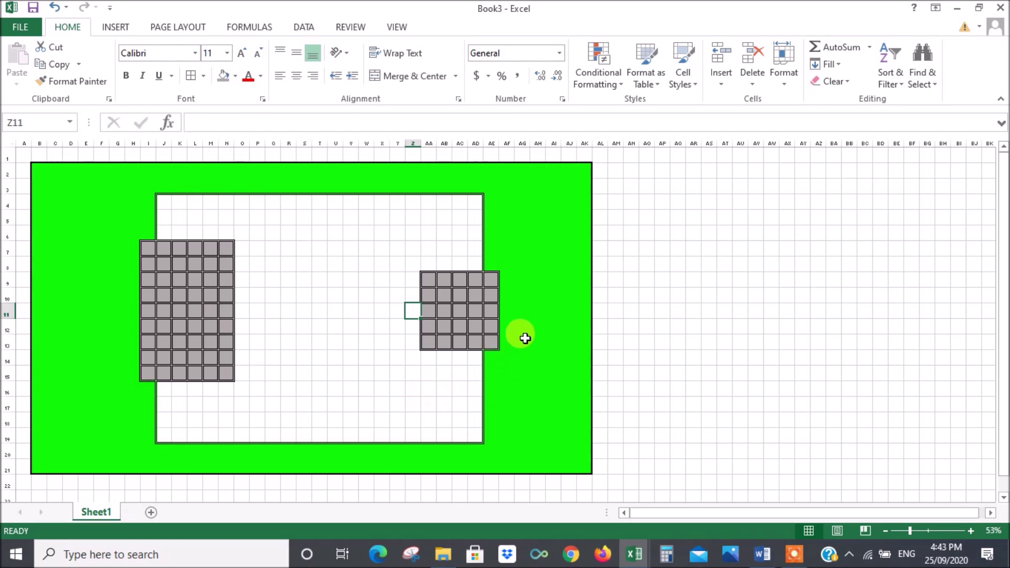
{"action": "left_click", "coordinate": [536, 327]}
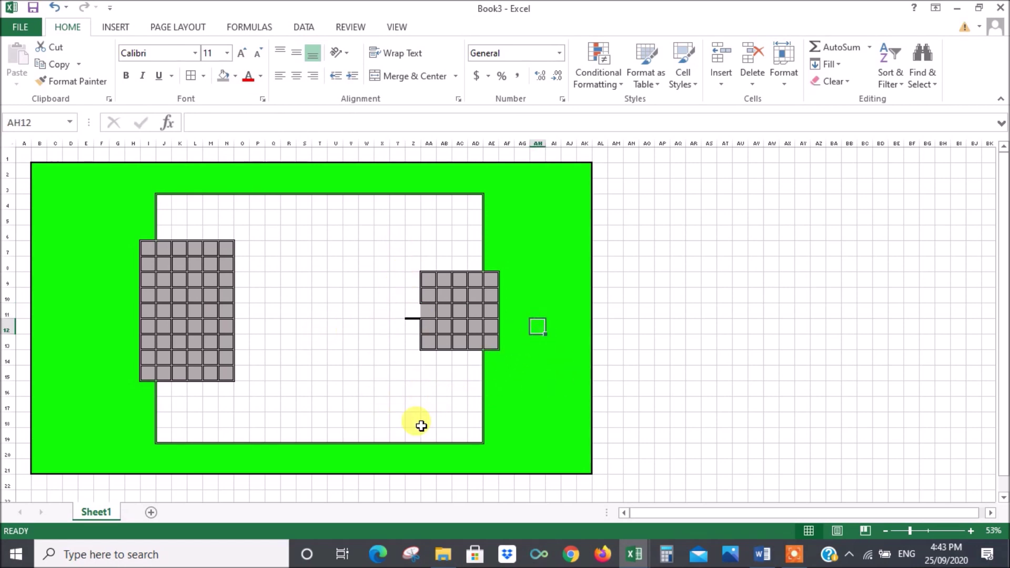
Give cell O11 beside the left patio thick bottom and left borders
{"action": "left_click", "coordinate": [226, 309]}
{"action": "key", "text": "ctrl+z"}
{"action": "left_click", "coordinate": [242, 315]}
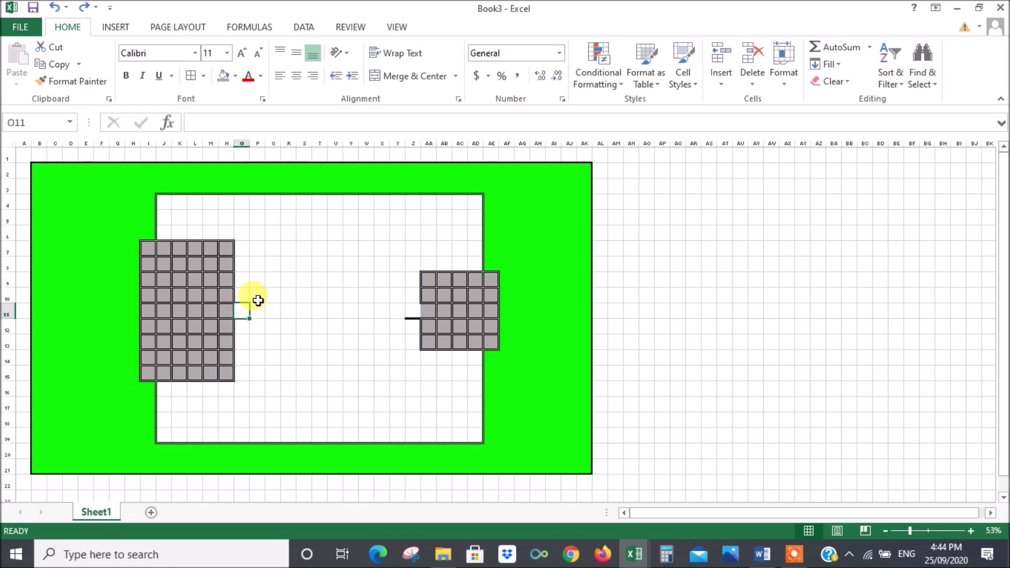
{"action": "left_click", "coordinate": [203, 77]}
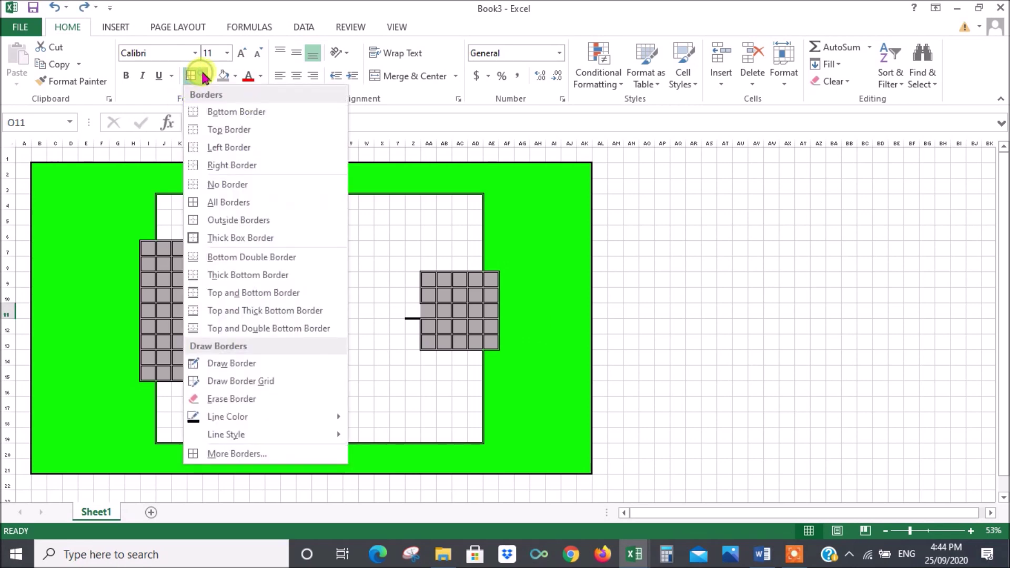
{"action": "left_click", "coordinate": [232, 454]}
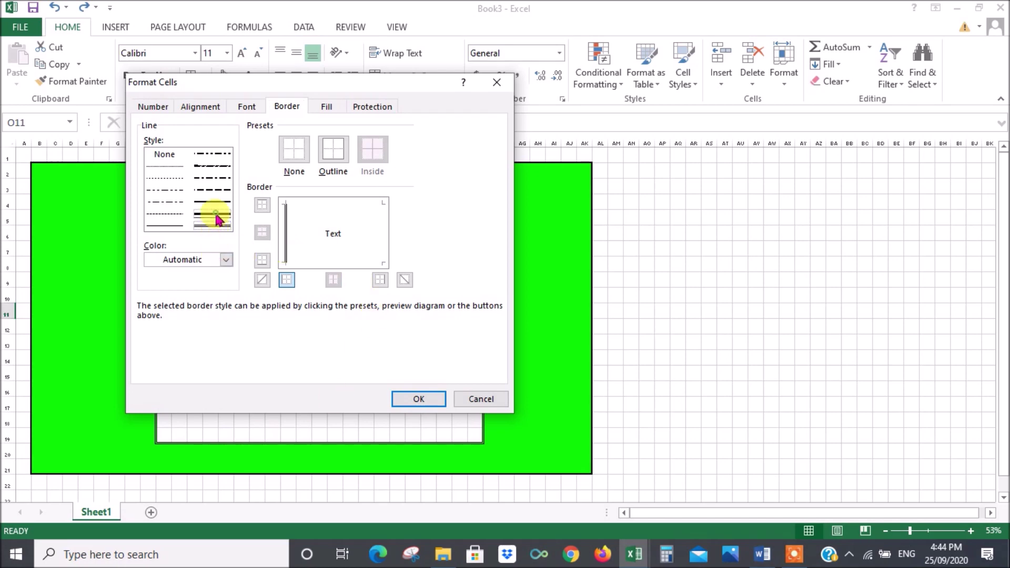
{"action": "left_click", "coordinate": [289, 240]}
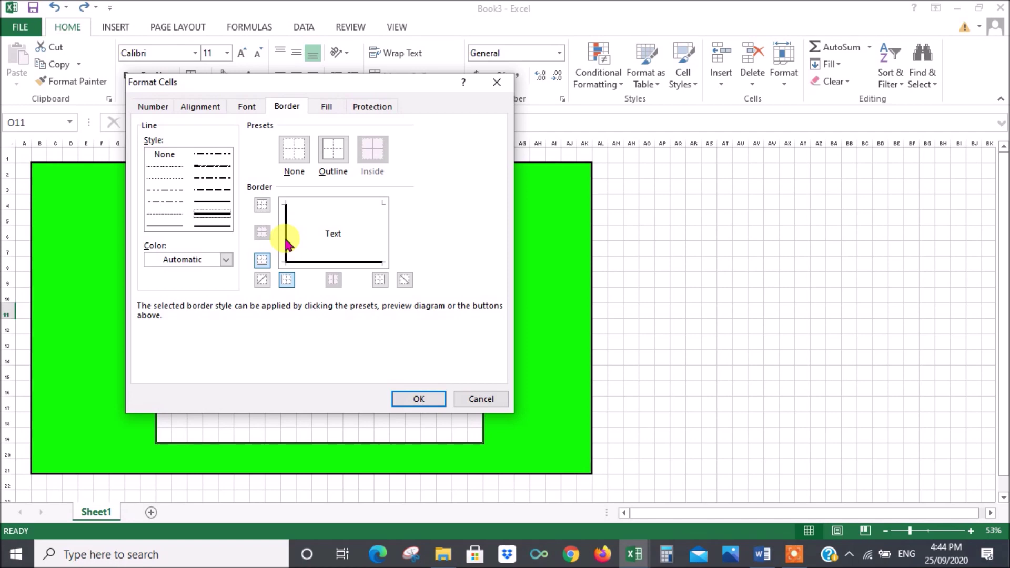
{"action": "left_click", "coordinate": [416, 399]}
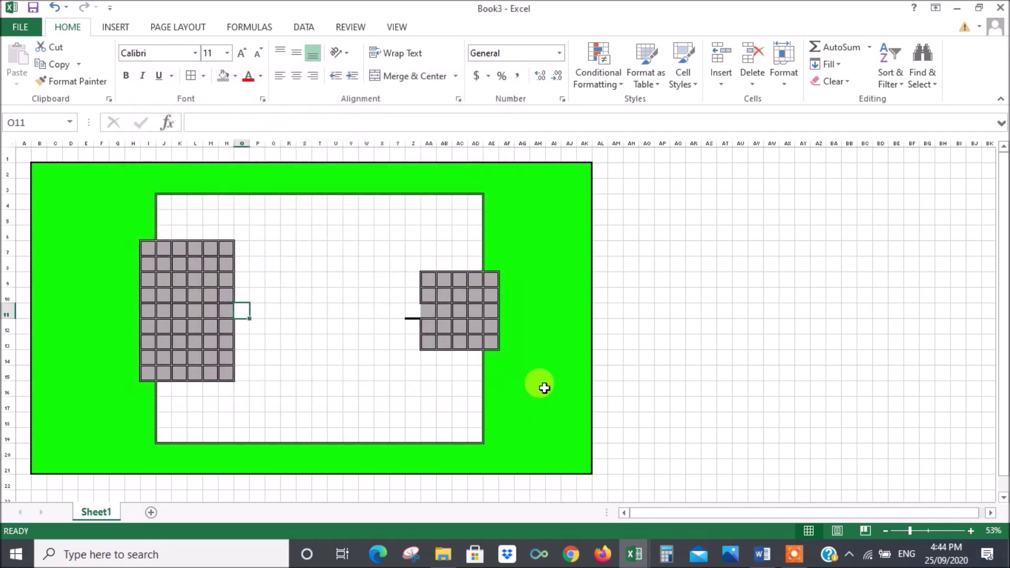
{"action": "left_click", "coordinate": [544, 386]}
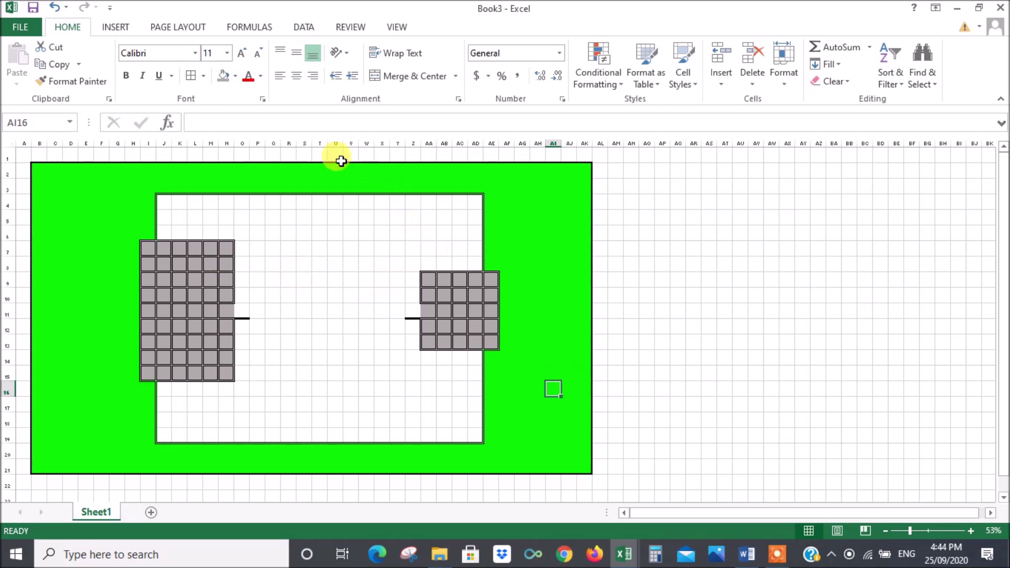
Outline Y4:AD8 in the house's top-right corner with a Thick Box Border
{"action": "left_click_drag", "start_coordinate": [471, 202], "coordinate": [399, 268]}
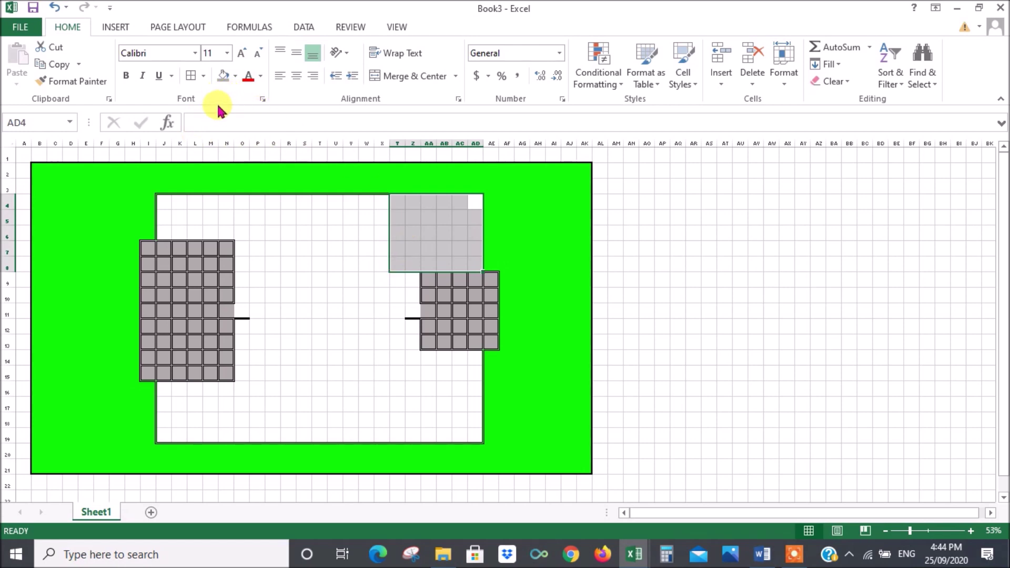
{"action": "left_click", "coordinate": [203, 76]}
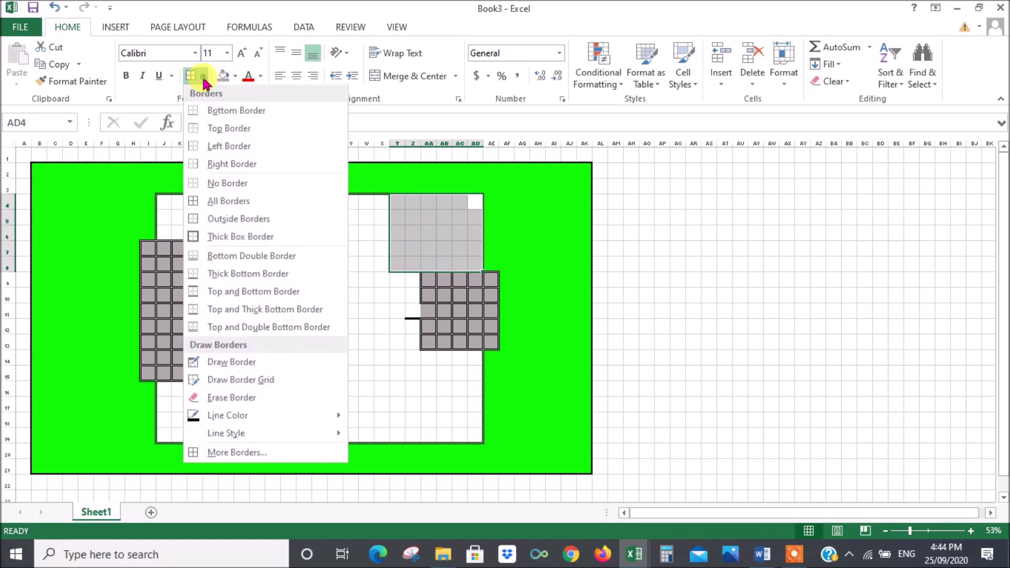
{"action": "left_click", "coordinate": [242, 239]}
{"action": "left_click", "coordinate": [685, 248]}
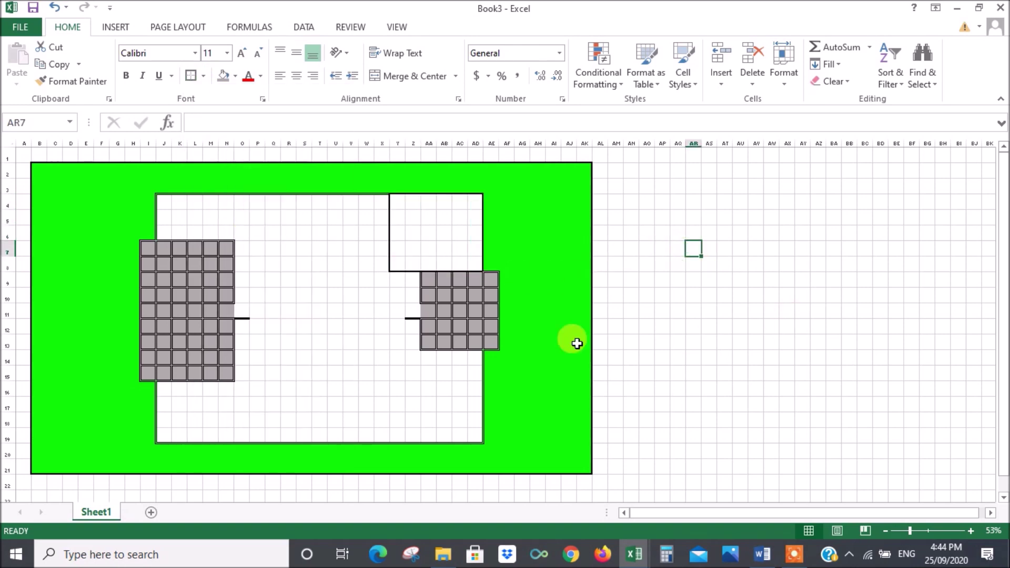
Remove the left edge of Y8 to open a doorway at the room's lower left
{"action": "left_click", "coordinate": [397, 263]}
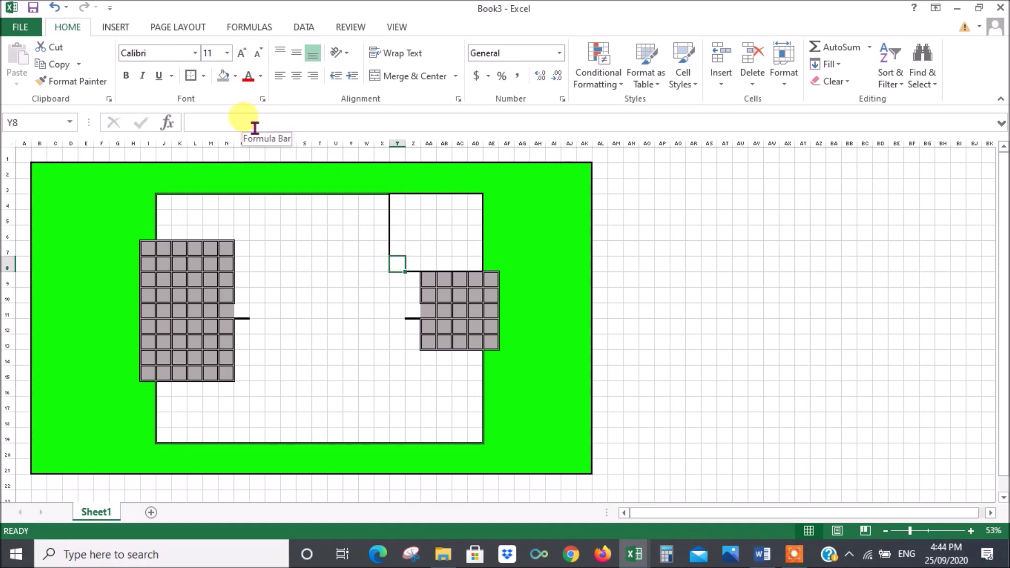
{"action": "left_click", "coordinate": [204, 77]}
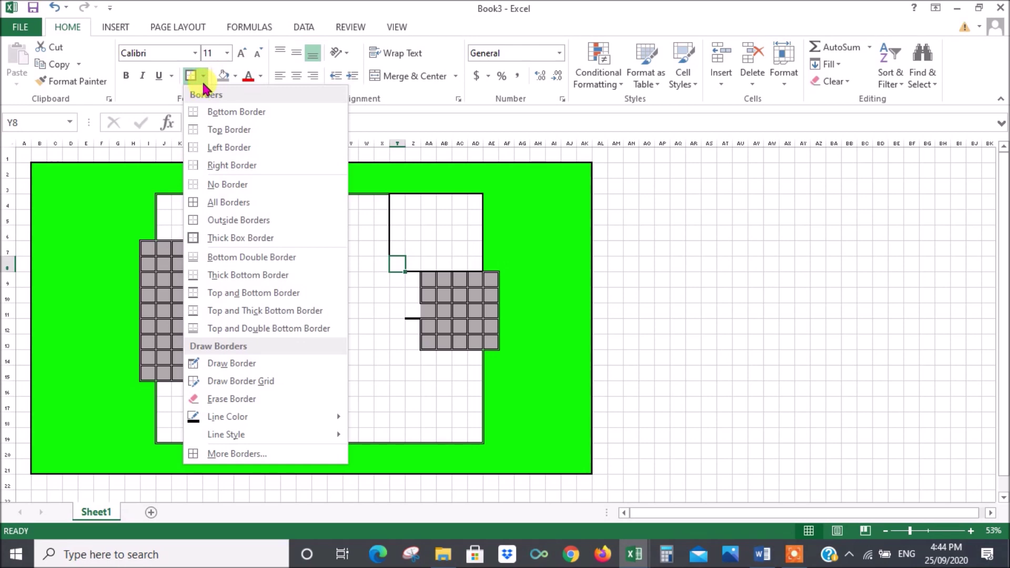
{"action": "left_click", "coordinate": [237, 453]}
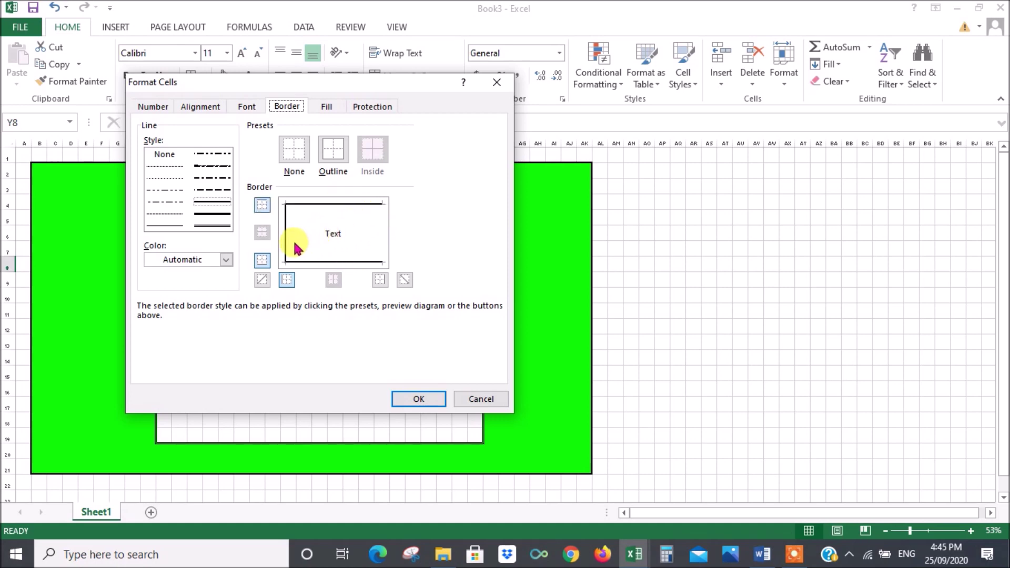
{"action": "left_click", "coordinate": [413, 400]}
{"action": "left_click", "coordinate": [553, 345]}
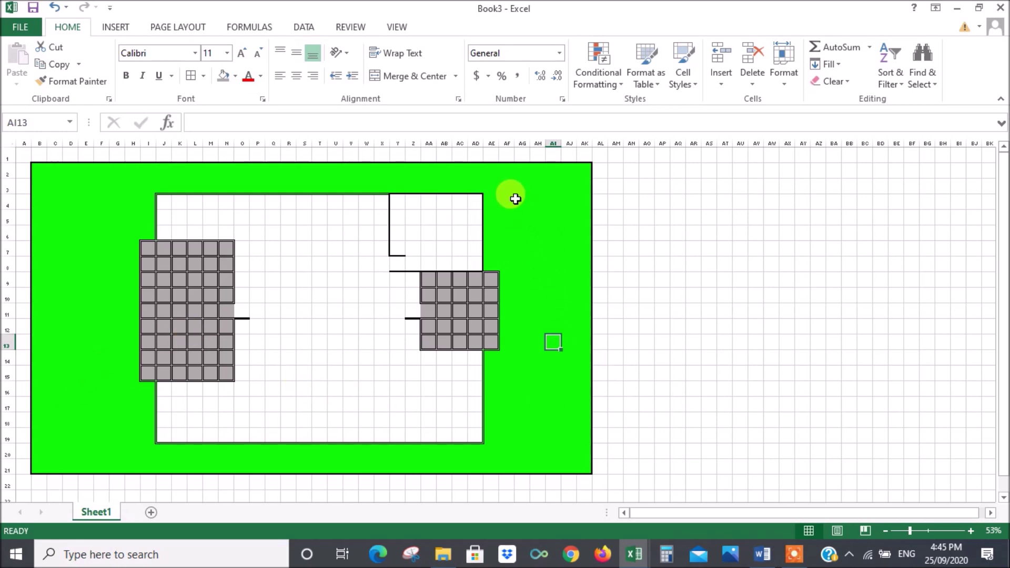
{"action": "left_click_drag", "start_coordinate": [515, 198], "coordinate": [522, 248]}
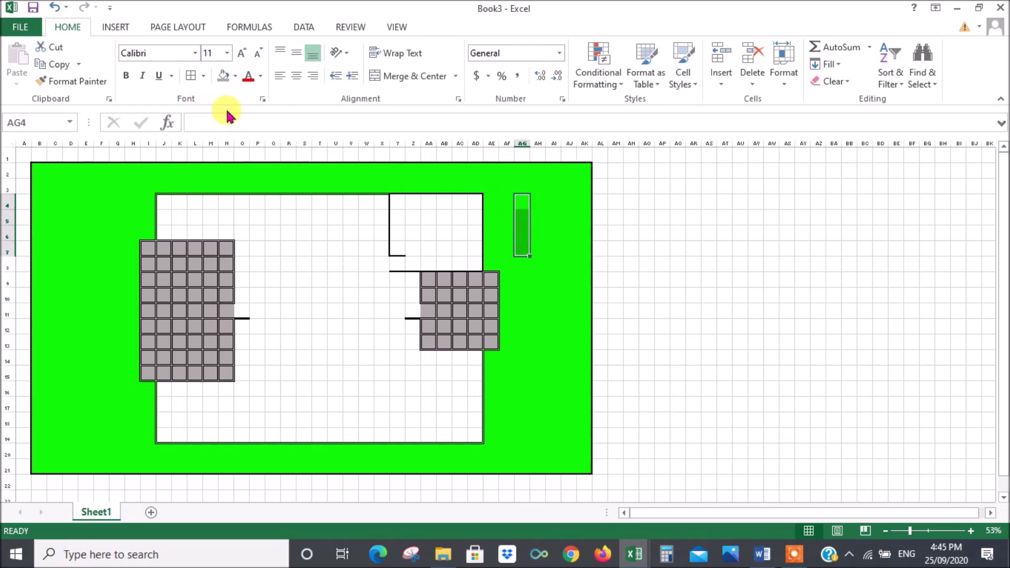
{"action": "left_click", "coordinate": [235, 76]}
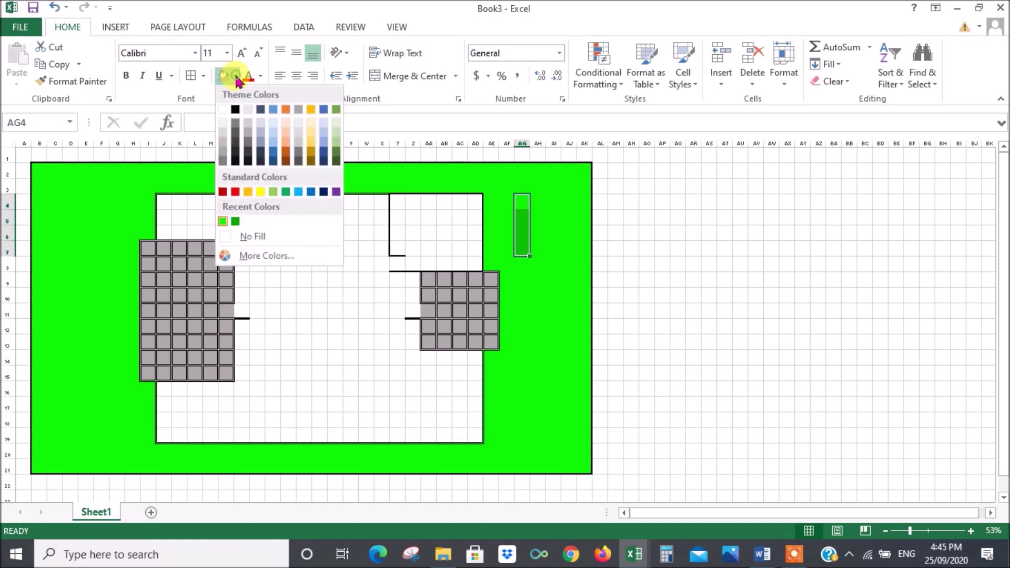
{"action": "left_click", "coordinate": [312, 157]}
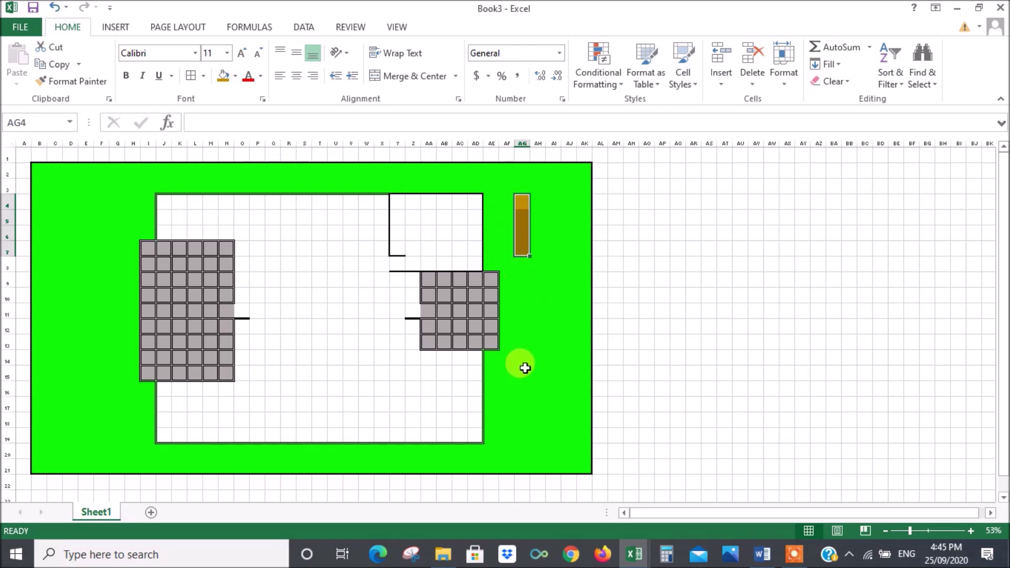
{"action": "left_click_drag", "start_coordinate": [524, 369], "coordinate": [518, 421]}
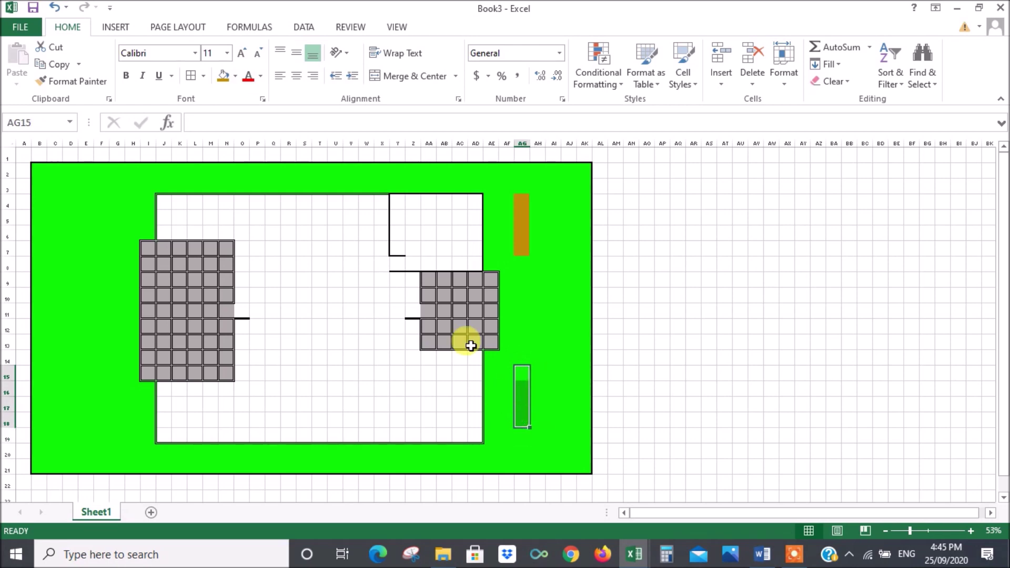
{"action": "left_click", "coordinate": [222, 77]}
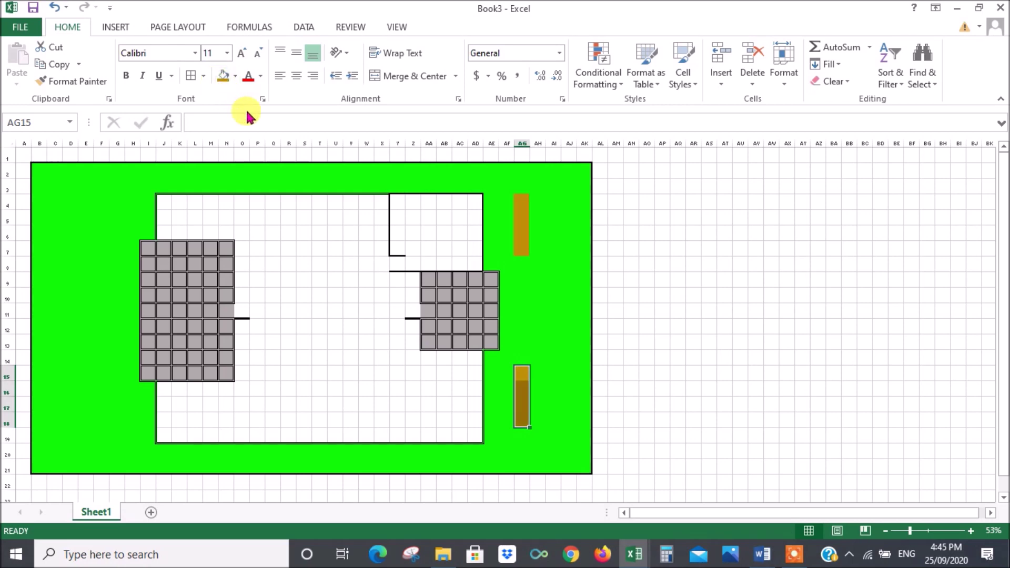
{"action": "left_click", "coordinate": [520, 210]}
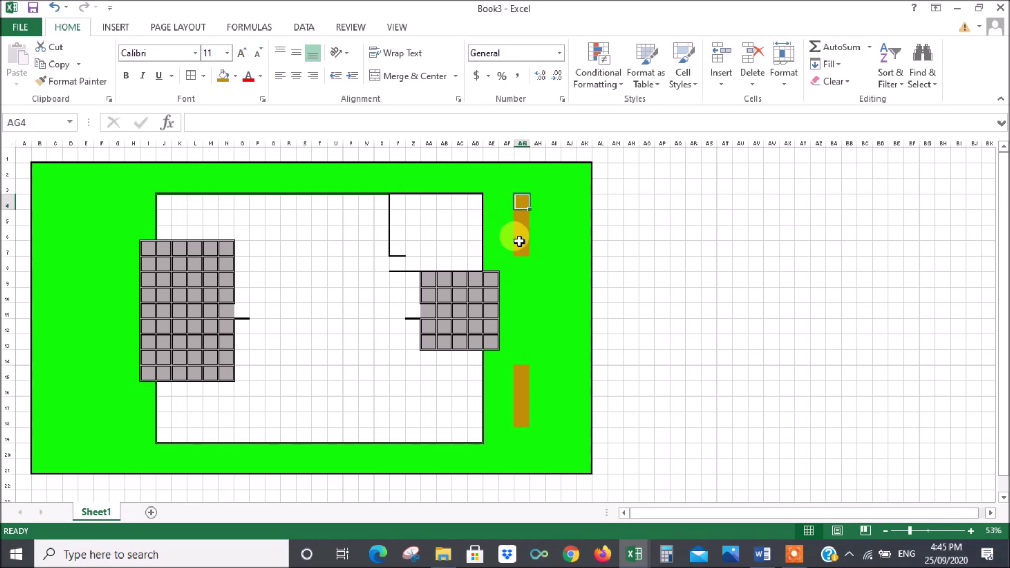
{"action": "left_click", "coordinate": [521, 233]}
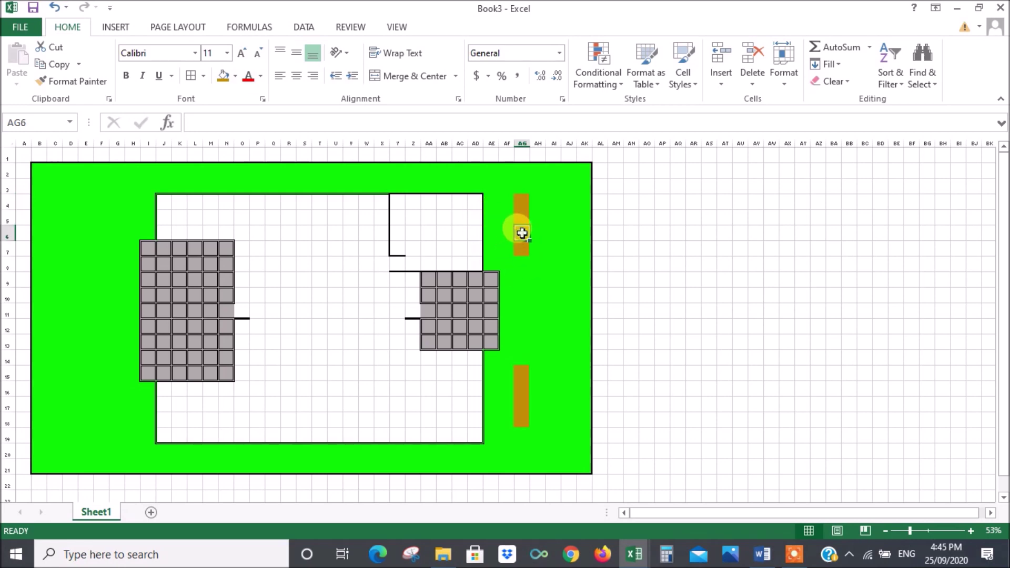
{"action": "left_click", "coordinate": [523, 247]}
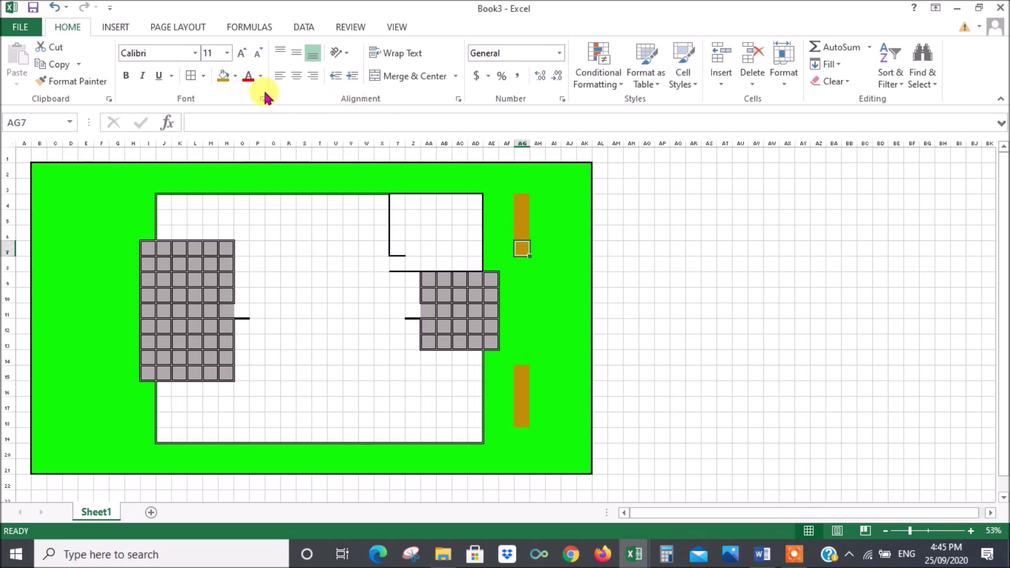
Enter 'Flowers' in cell AG7 at font size 18
{"action": "left_click", "coordinate": [228, 53]}
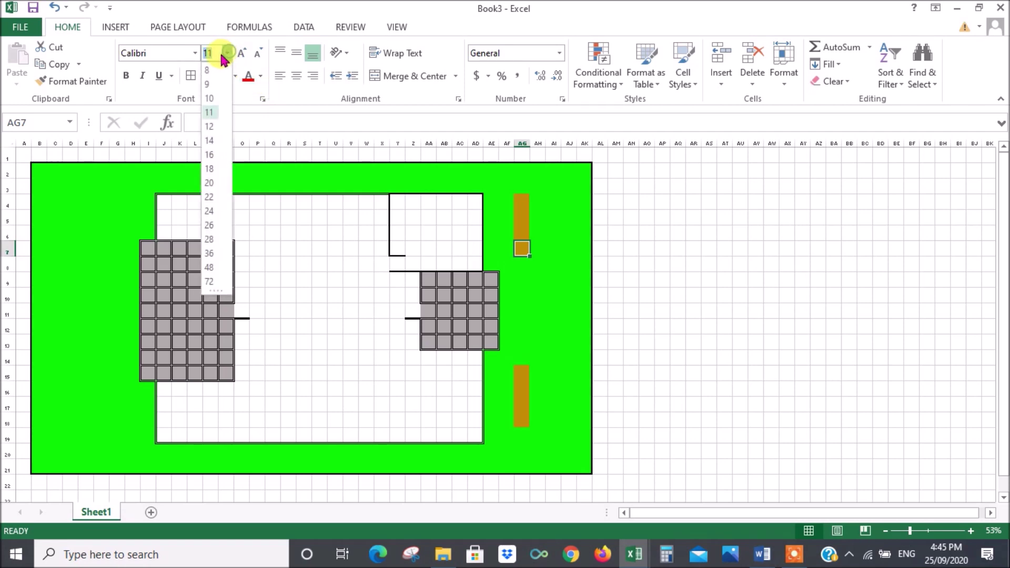
{"action": "left_click", "coordinate": [208, 169]}
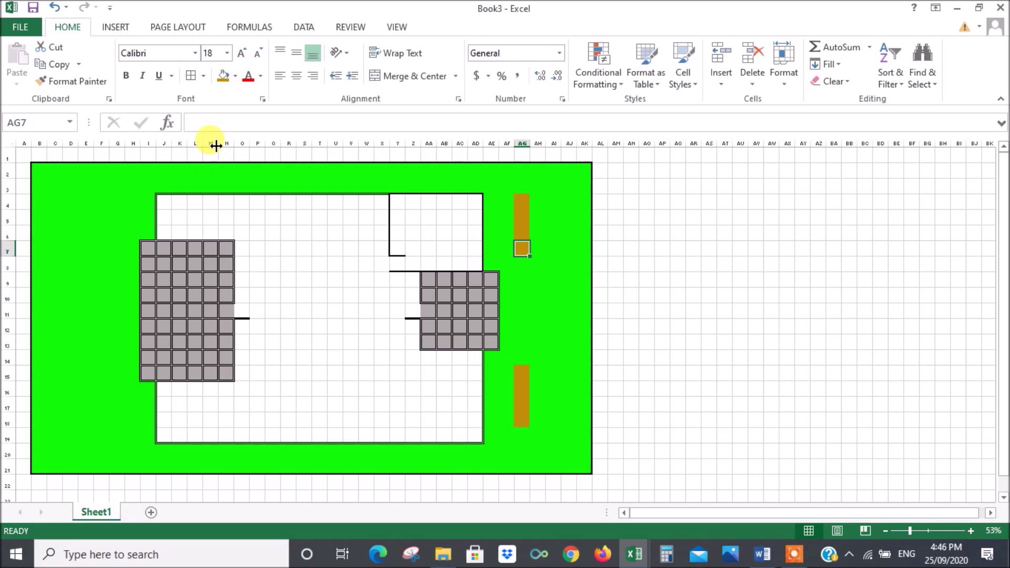
{"action": "type", "text": "Flowers"}
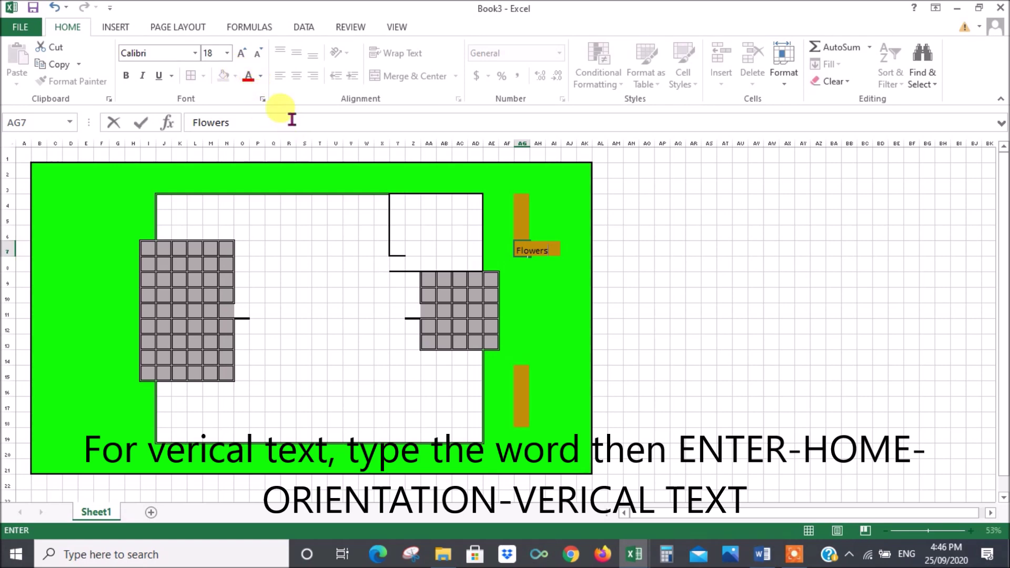
{"action": "key", "text": "Return"}
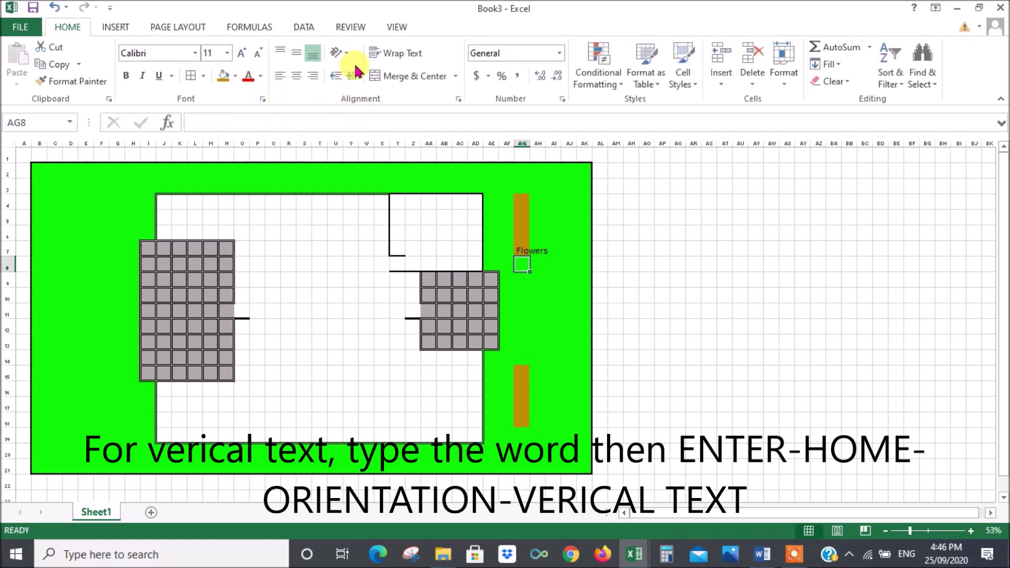
{"action": "left_click", "coordinate": [542, 251]}
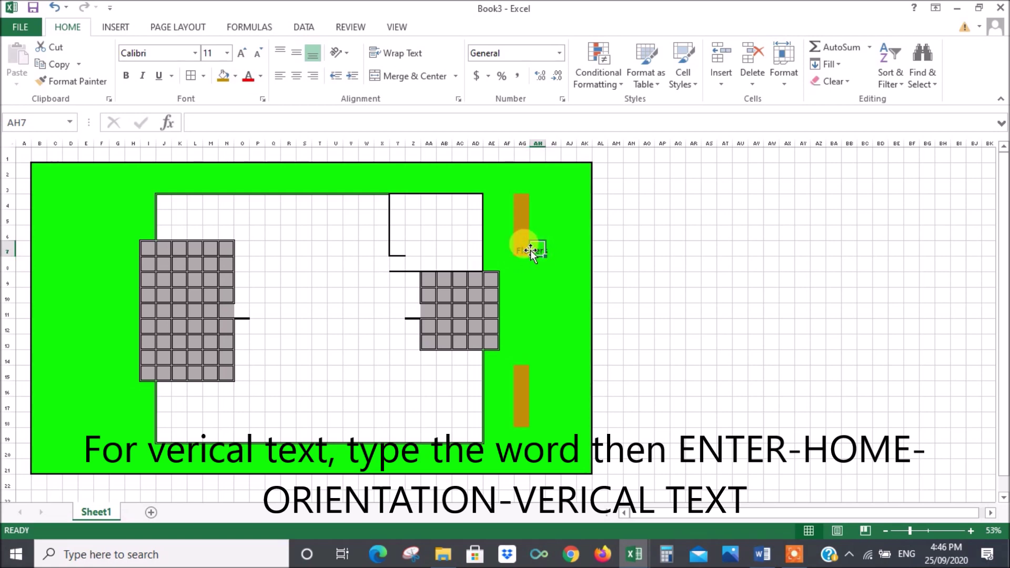
{"action": "left_click", "coordinate": [521, 249]}
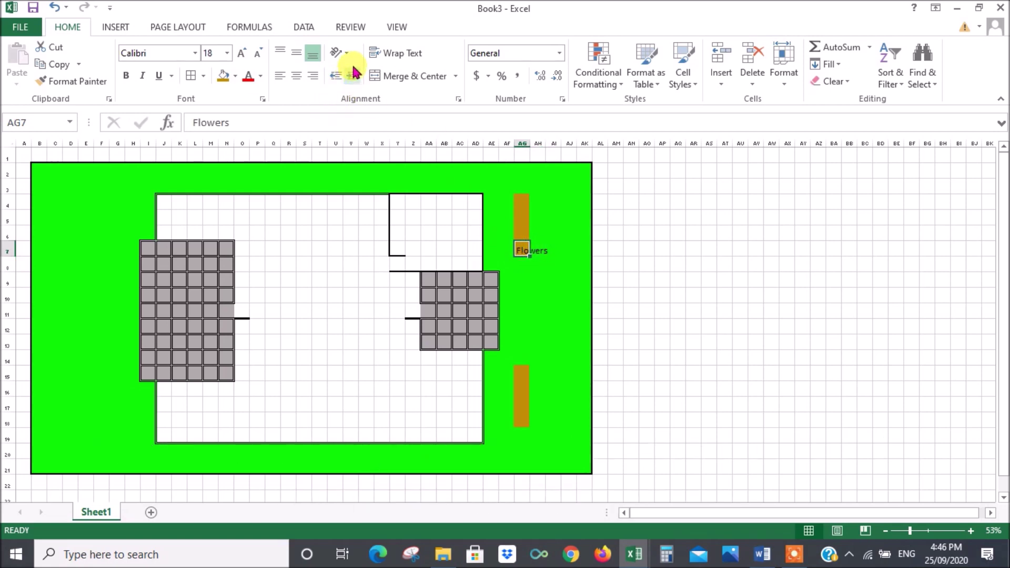
Make the Flowers text vertical and centred in its cell
{"action": "left_click", "coordinate": [339, 52]}
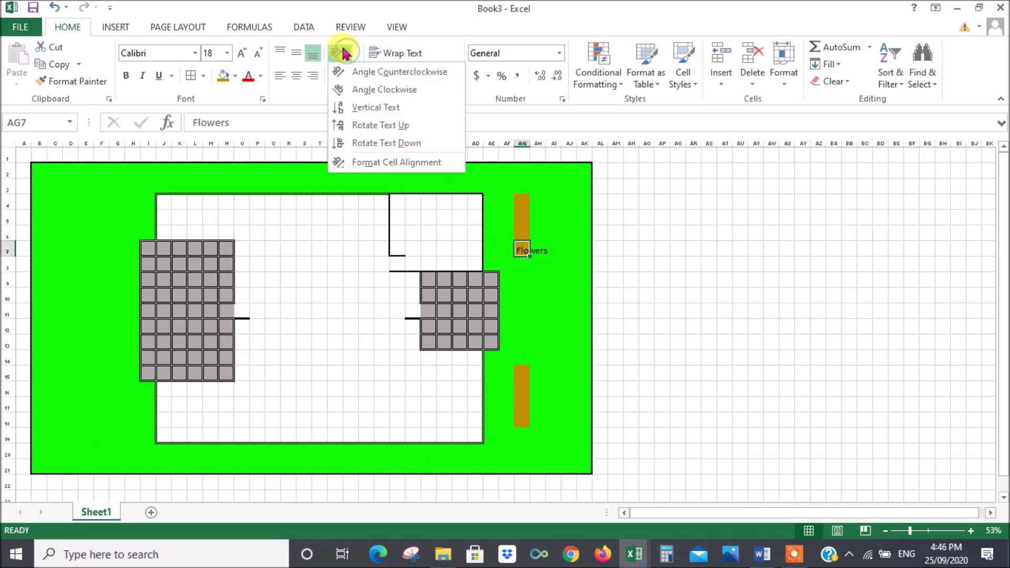
{"action": "left_click", "coordinate": [361, 107]}
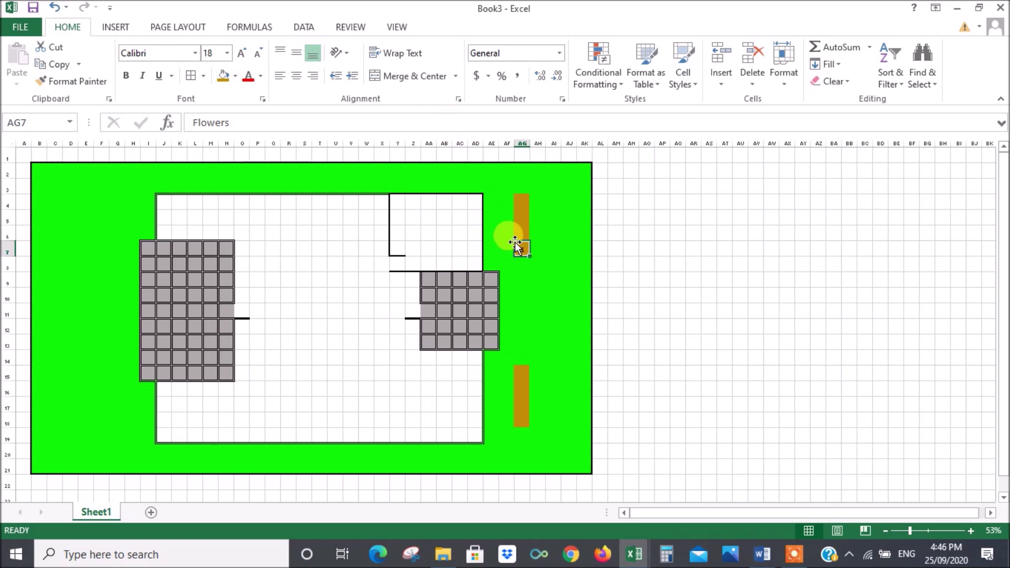
{"action": "left_click", "coordinate": [406, 77]}
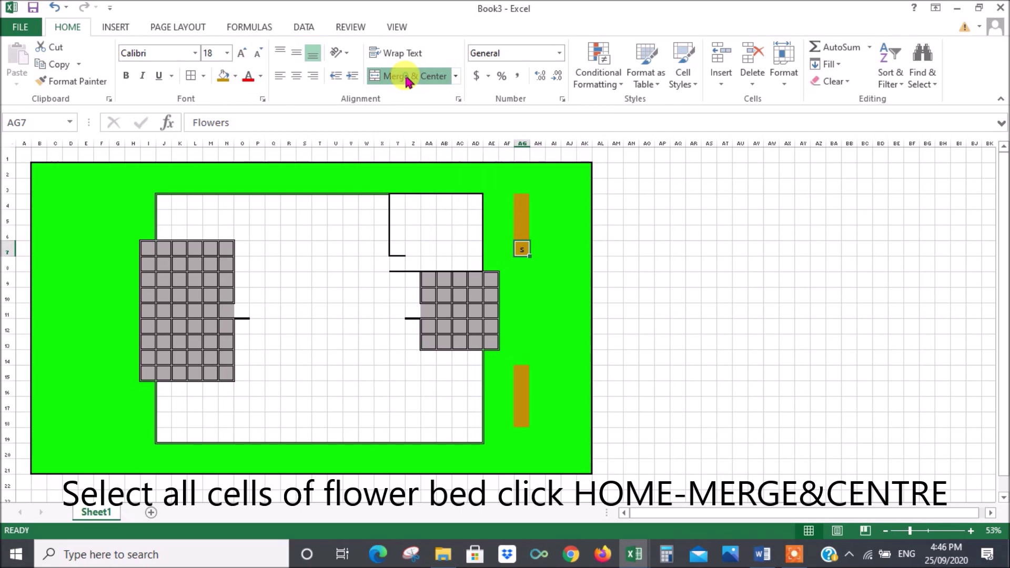
{"action": "left_click", "coordinate": [407, 77]}
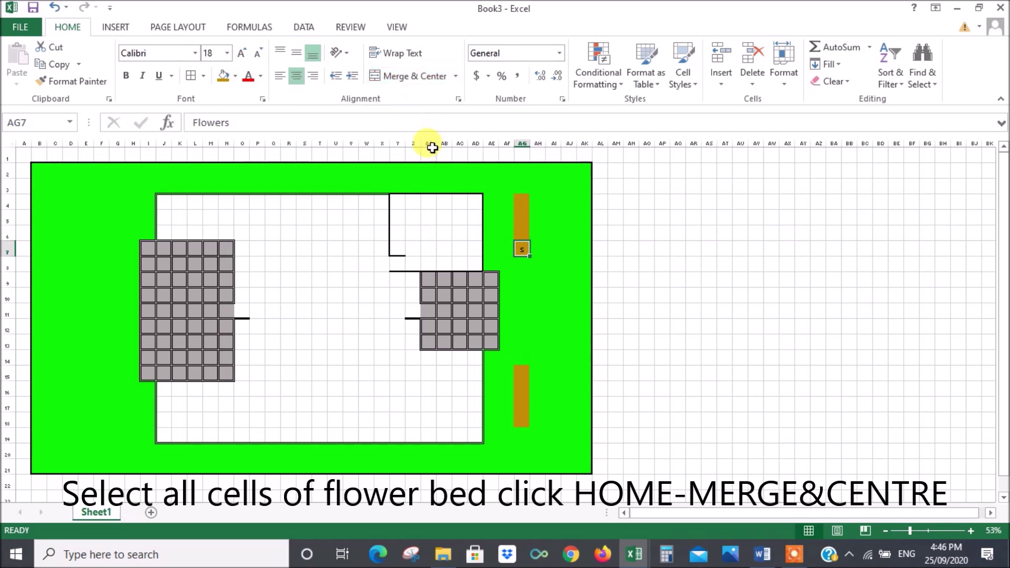
Merge and centre AG4:AG7 and shrink the Flowers label to 11 point
{"action": "left_click_drag", "start_coordinate": [520, 247], "coordinate": [528, 203]}
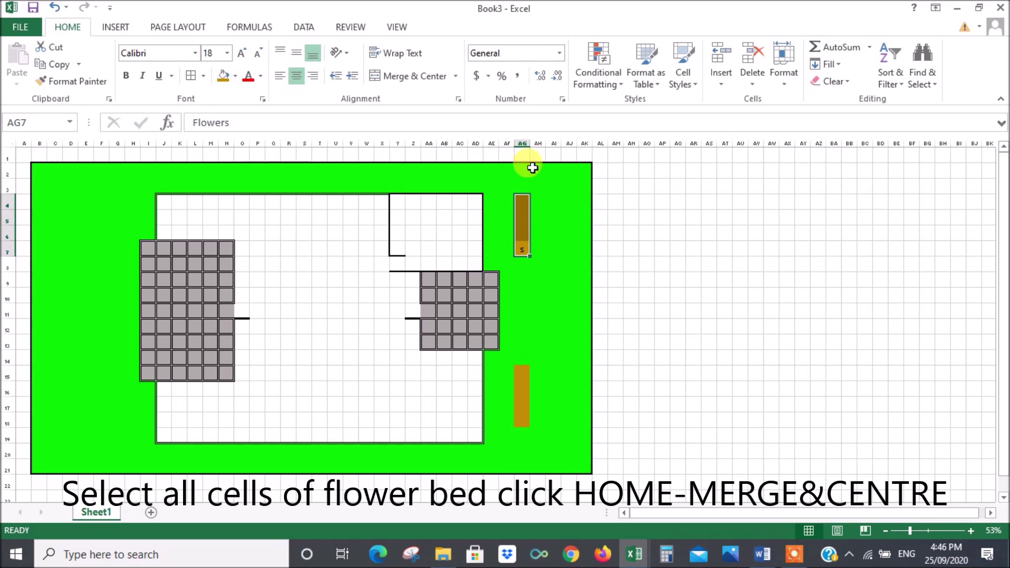
{"action": "left_click", "coordinate": [413, 79]}
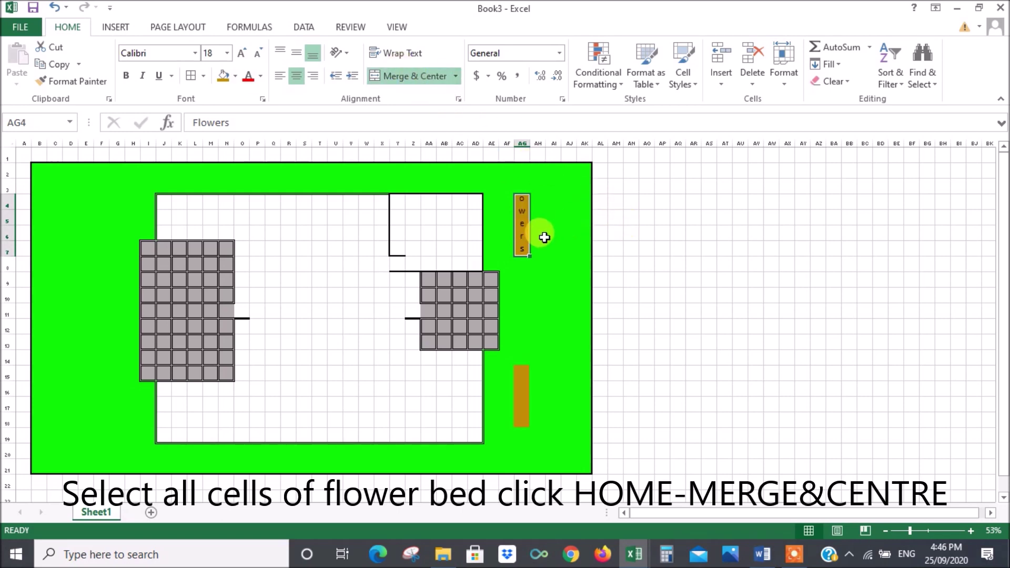
{"action": "left_click", "coordinate": [227, 52]}
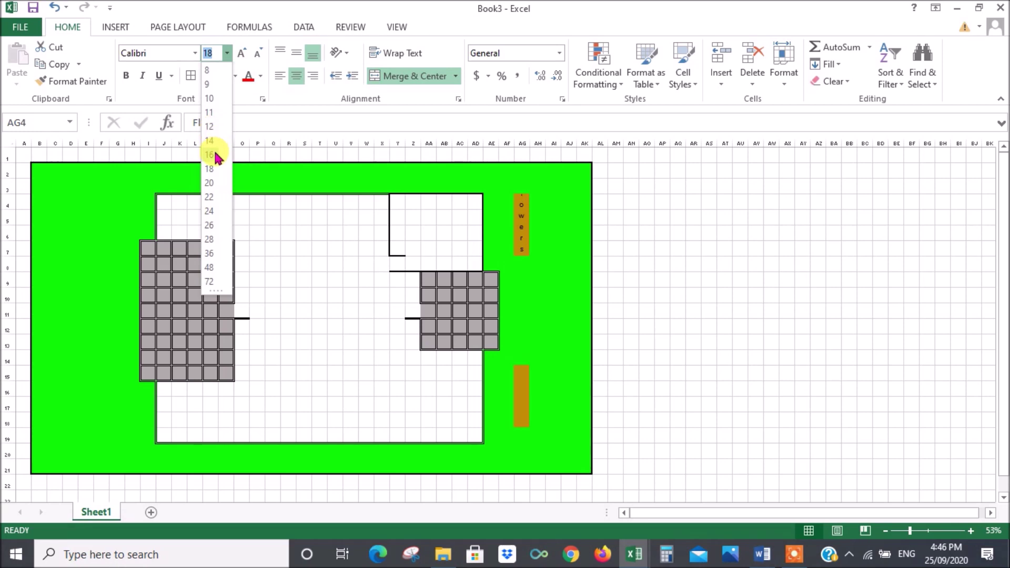
{"action": "left_click", "coordinate": [214, 113]}
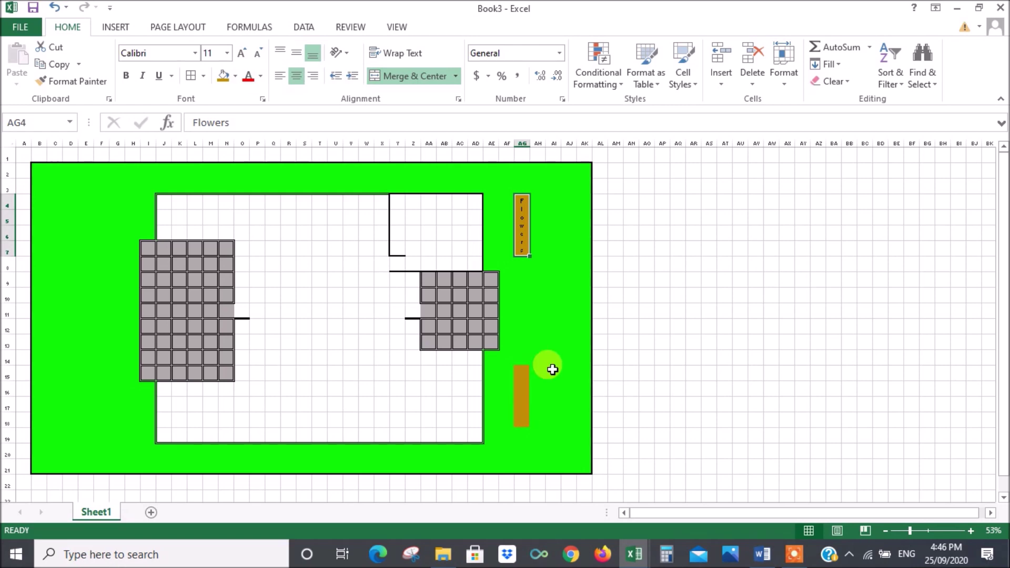
Enter 'Tree' in cell AI11 at font size 18
{"action": "left_click", "coordinate": [553, 304]}
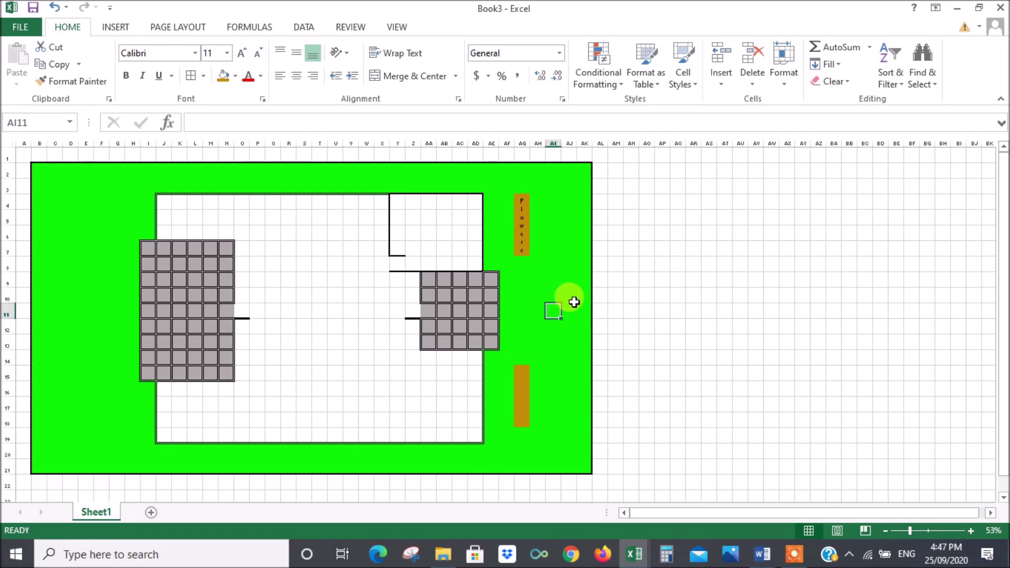
{"action": "type", "text": "Tree"}
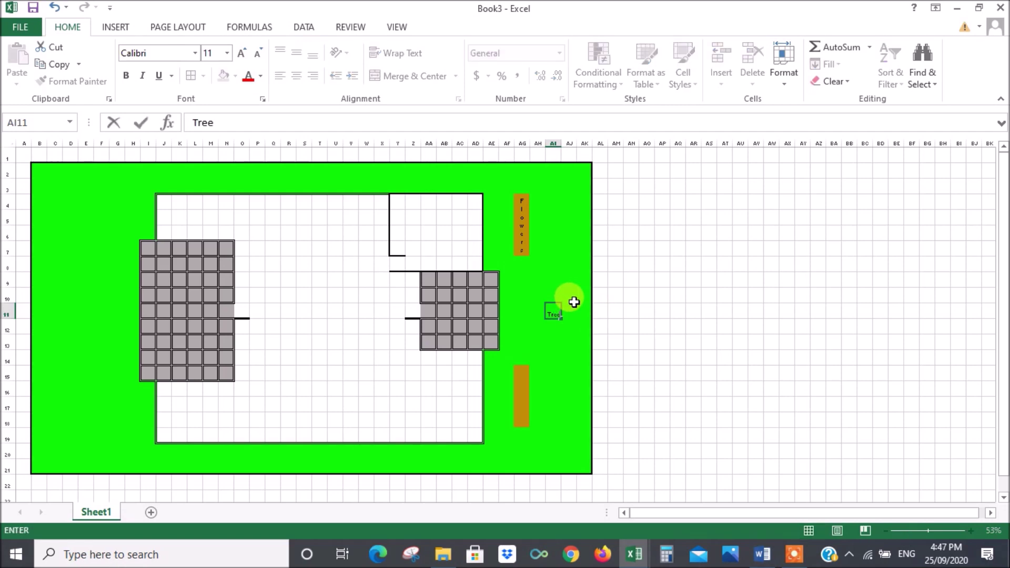
{"action": "key", "text": "F2"}
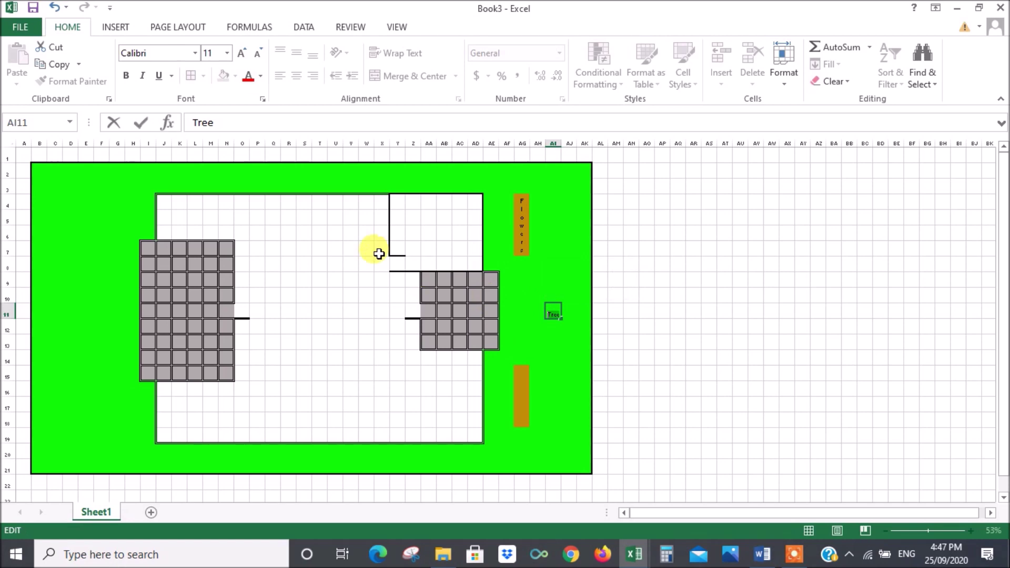
{"action": "left_click", "coordinate": [226, 53]}
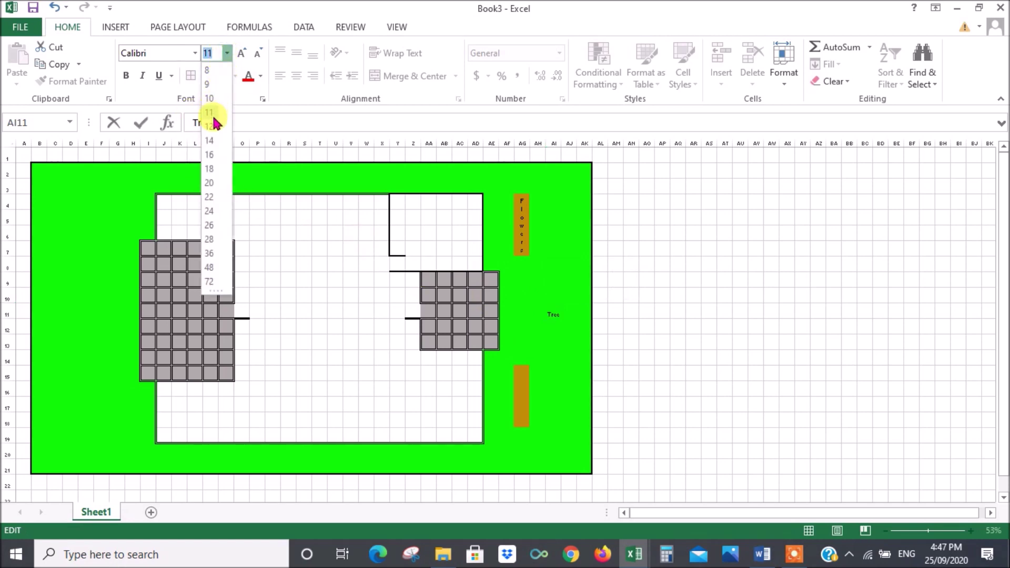
{"action": "left_click", "coordinate": [215, 169]}
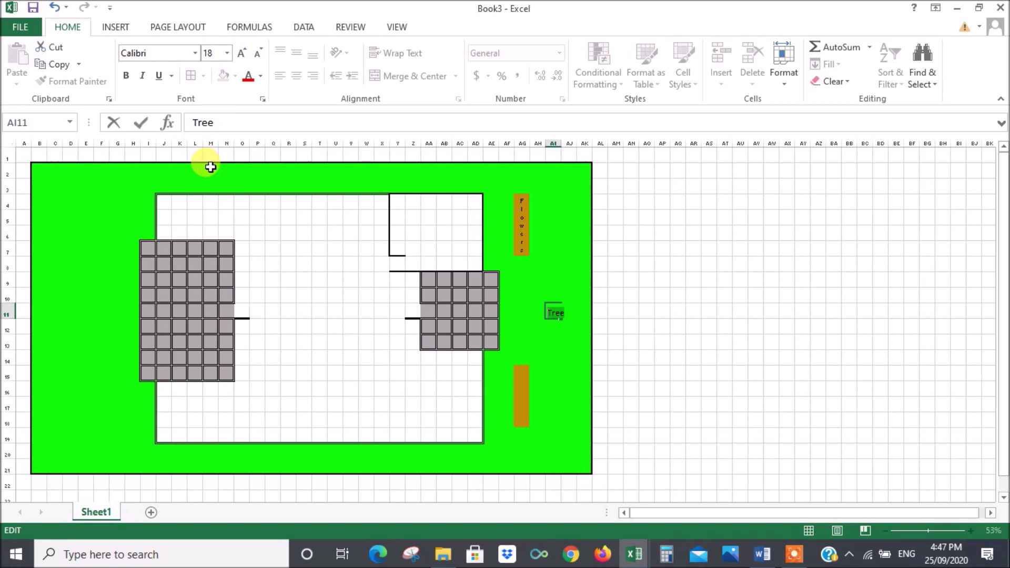
{"action": "left_click", "coordinate": [564, 262]}
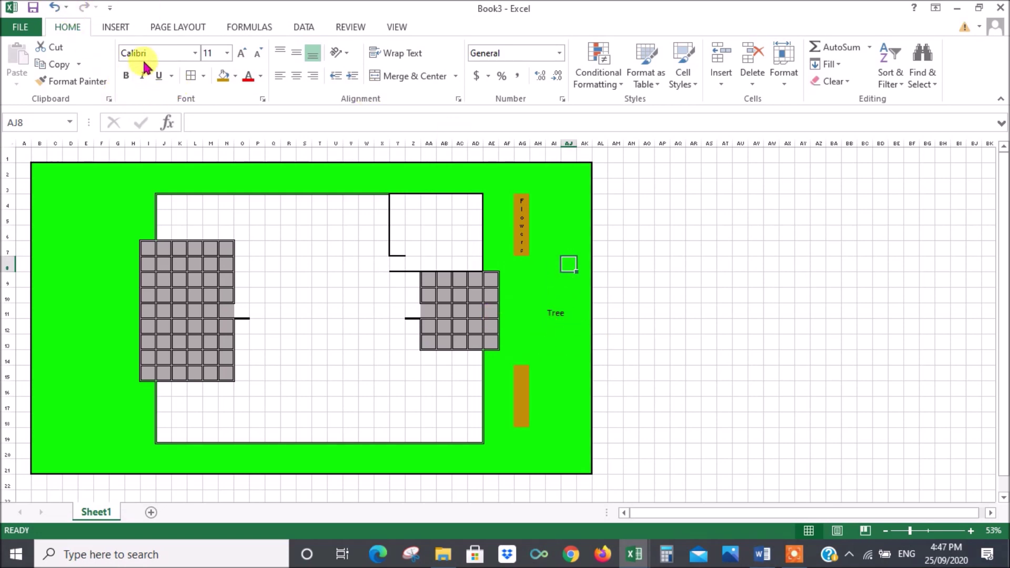
Draw an oval around the Tree label on the lawn and set it to No Fill
{"action": "left_click", "coordinate": [124, 29]}
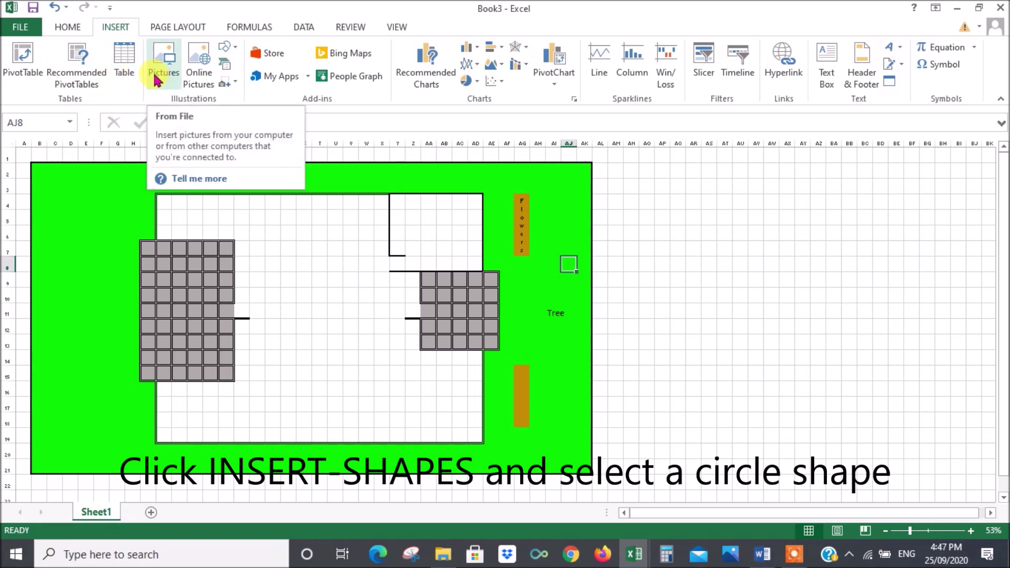
{"action": "left_click", "coordinate": [239, 49]}
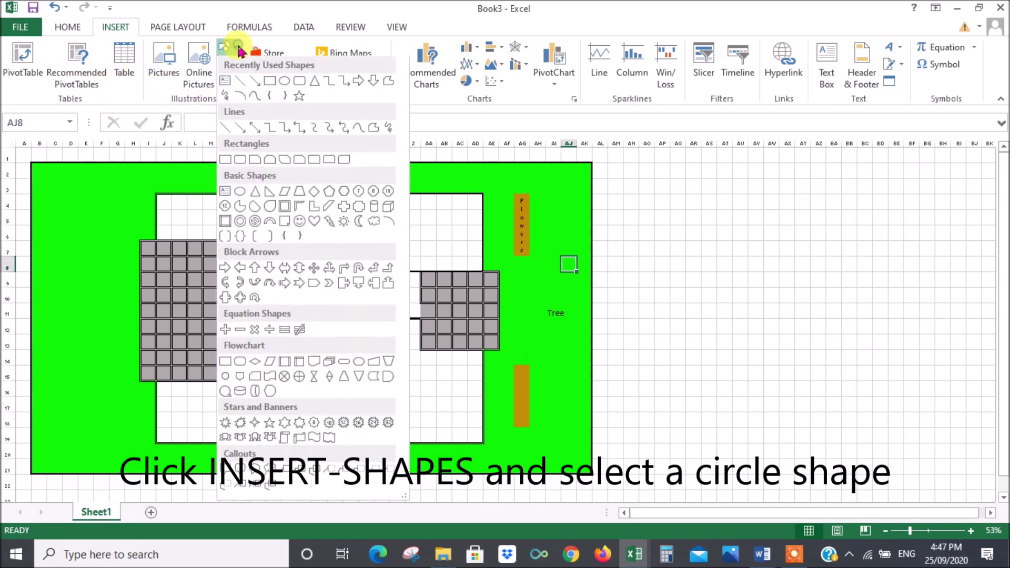
{"action": "left_click", "coordinate": [284, 82]}
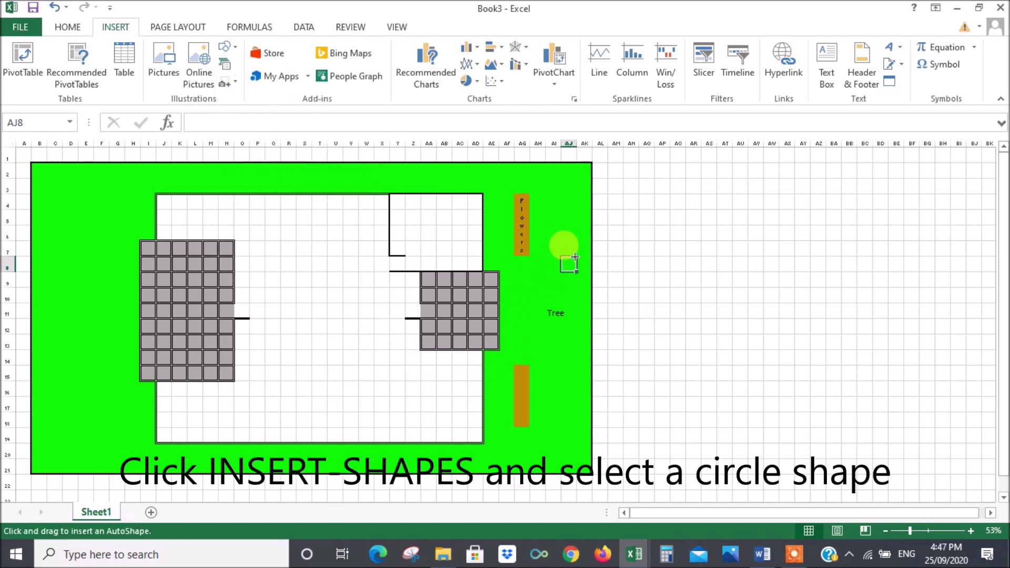
{"action": "left_click", "coordinate": [556, 313]}
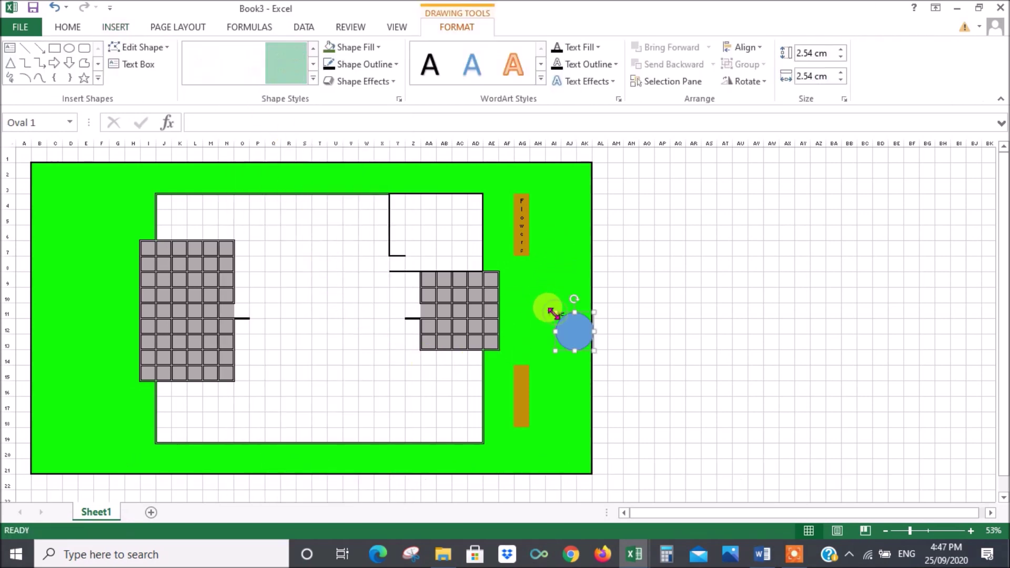
{"action": "left_click_drag", "start_coordinate": [576, 330], "coordinate": [559, 315]}
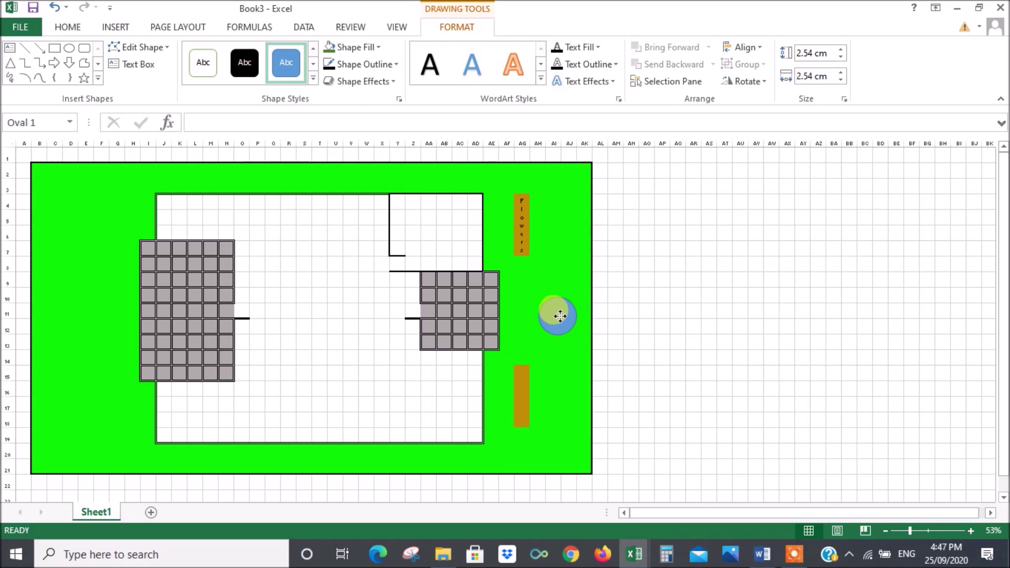
{"action": "left_click", "coordinate": [351, 47]}
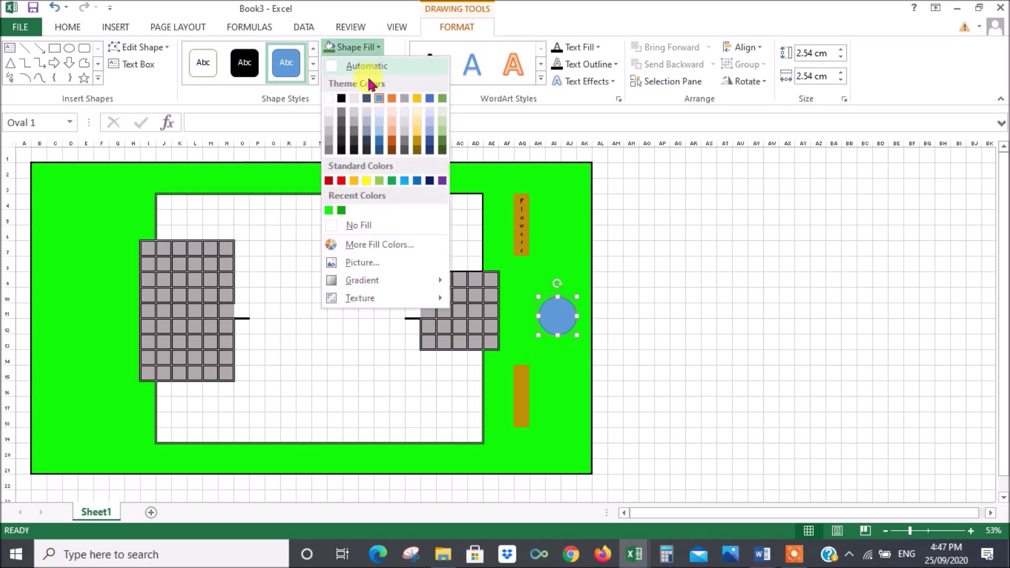
{"action": "left_click", "coordinate": [363, 225]}
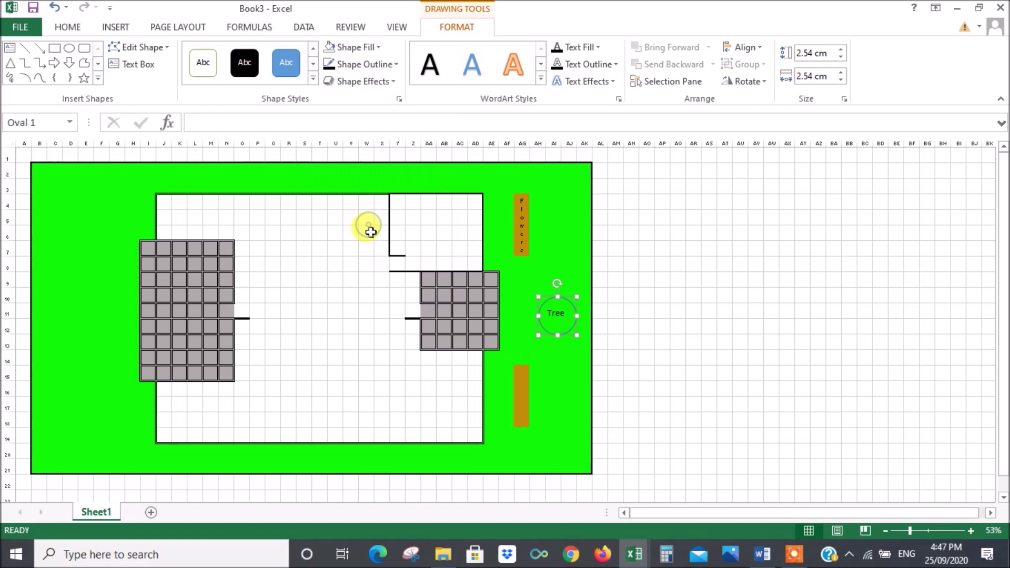
{"action": "left_click", "coordinate": [553, 248]}
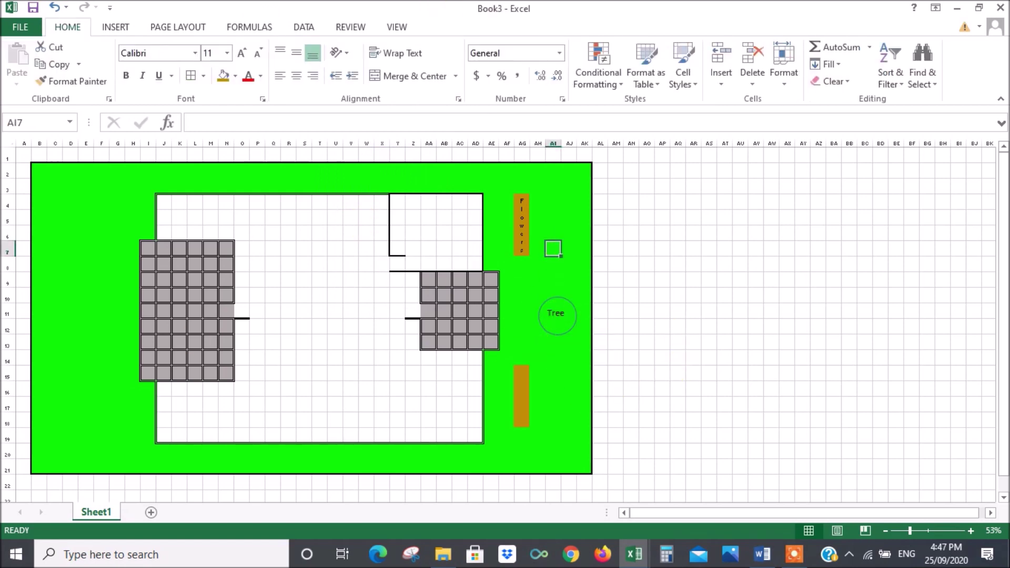
Fill C3:E5 at the yard's top-left light grey for the shed
{"action": "left_click", "coordinate": [61, 194]}
{"action": "left_click_drag", "start_coordinate": [61, 194], "coordinate": [83, 217]}
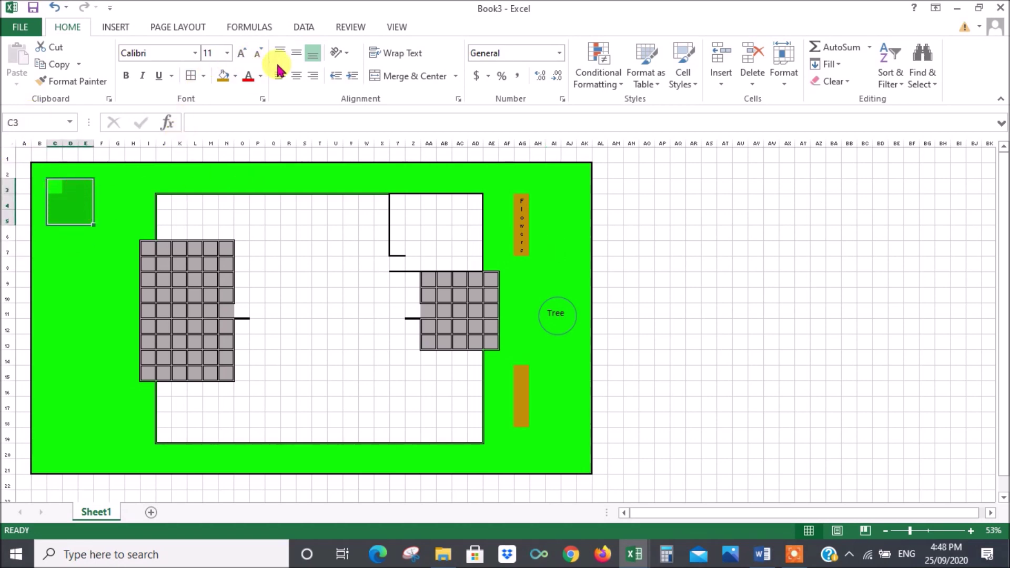
{"action": "left_click", "coordinate": [234, 75]}
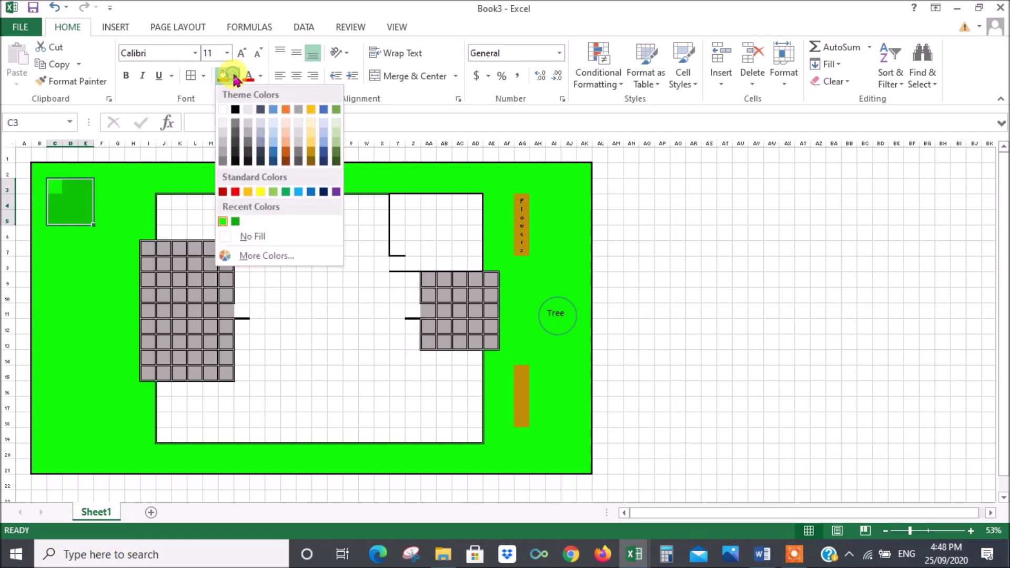
{"action": "left_click", "coordinate": [246, 124]}
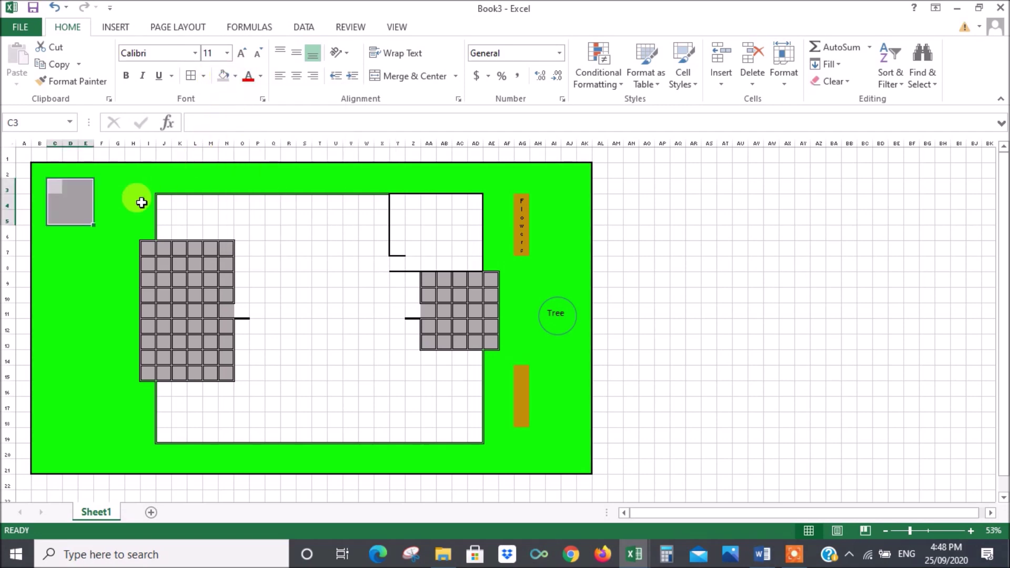
Label C4 'Shed' at 24 point, merged and centred across C4:E4
{"action": "left_click", "coordinate": [56, 204]}
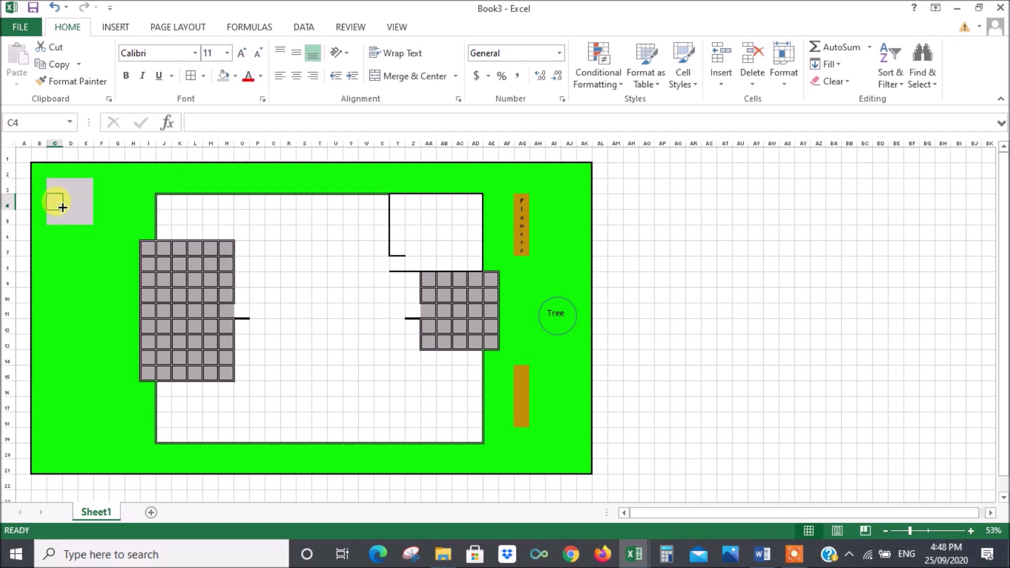
{"action": "type", "text": "Shed"}
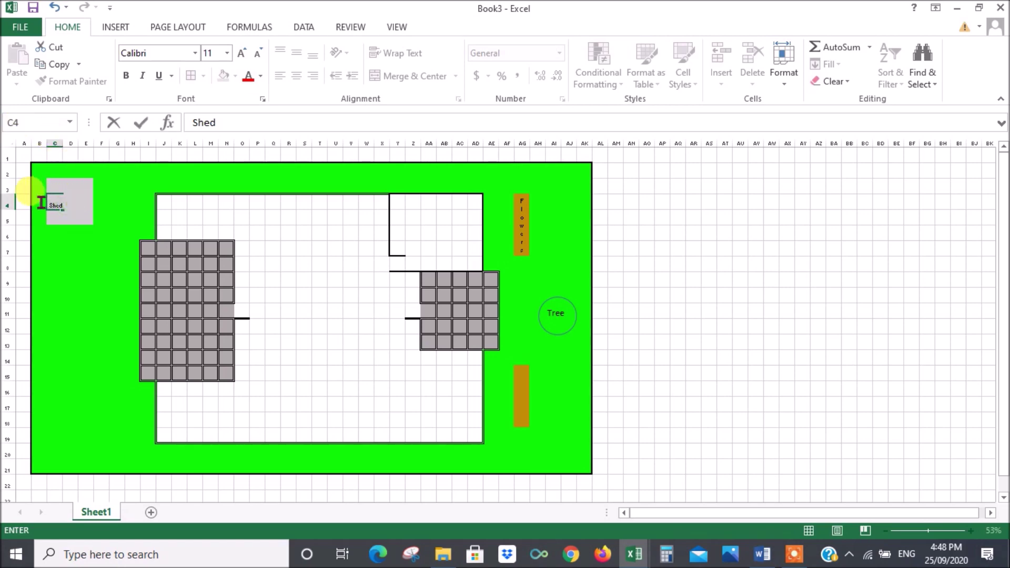
{"action": "left_click", "coordinate": [50, 205]}
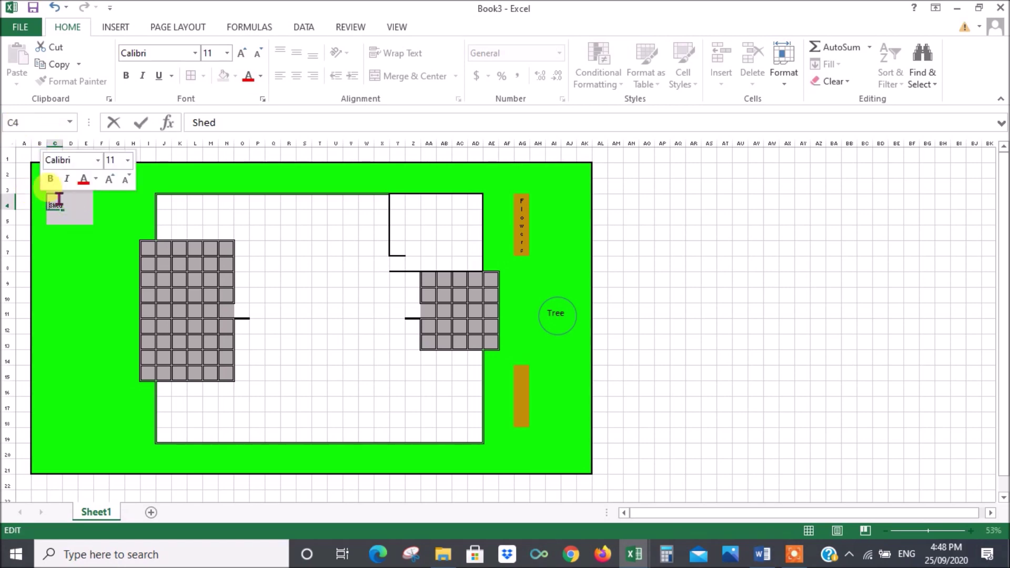
{"action": "left_click", "coordinate": [227, 53]}
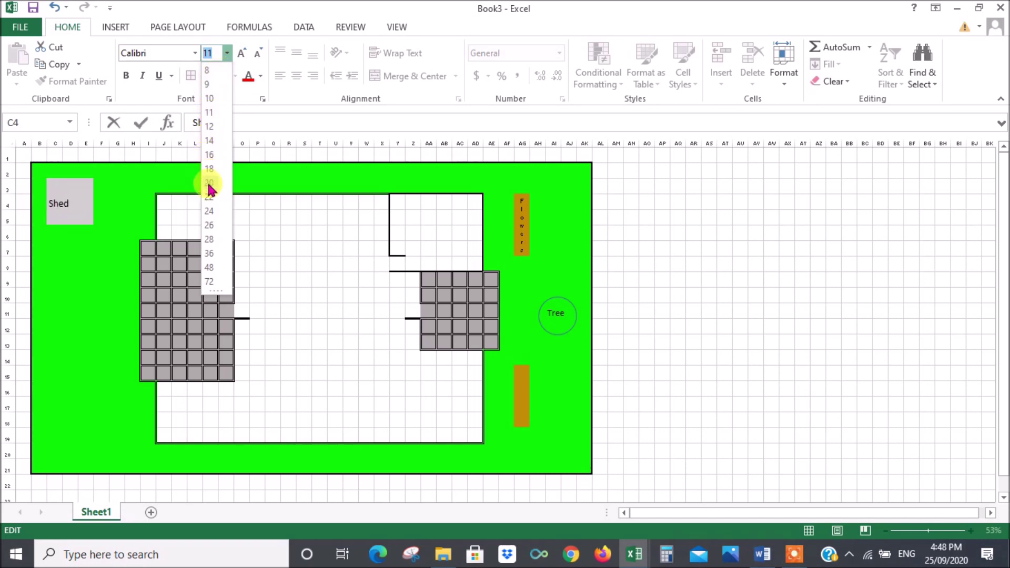
{"action": "left_click", "coordinate": [213, 213]}
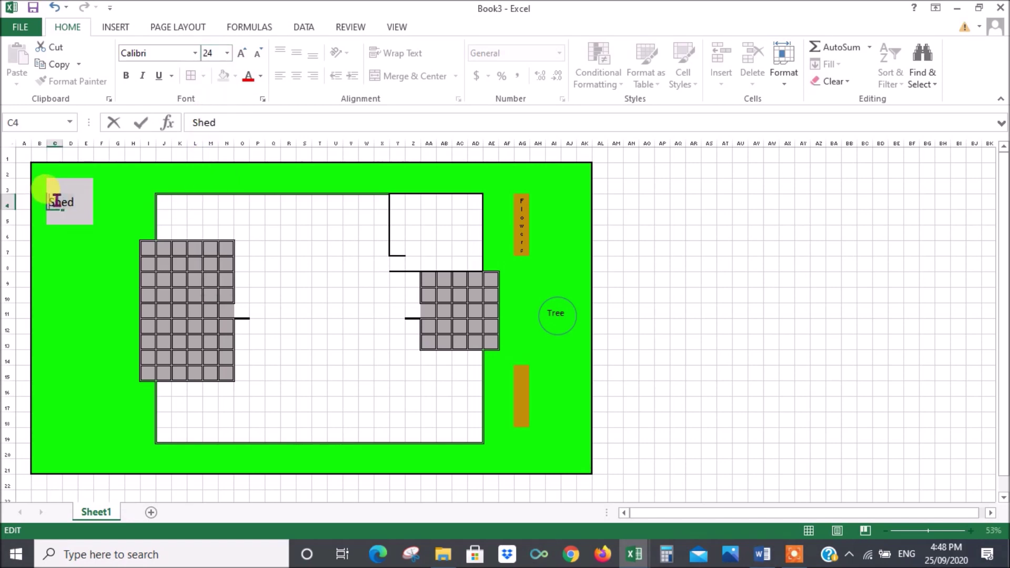
{"action": "left_click_drag", "start_coordinate": [56, 196], "coordinate": [82, 199]}
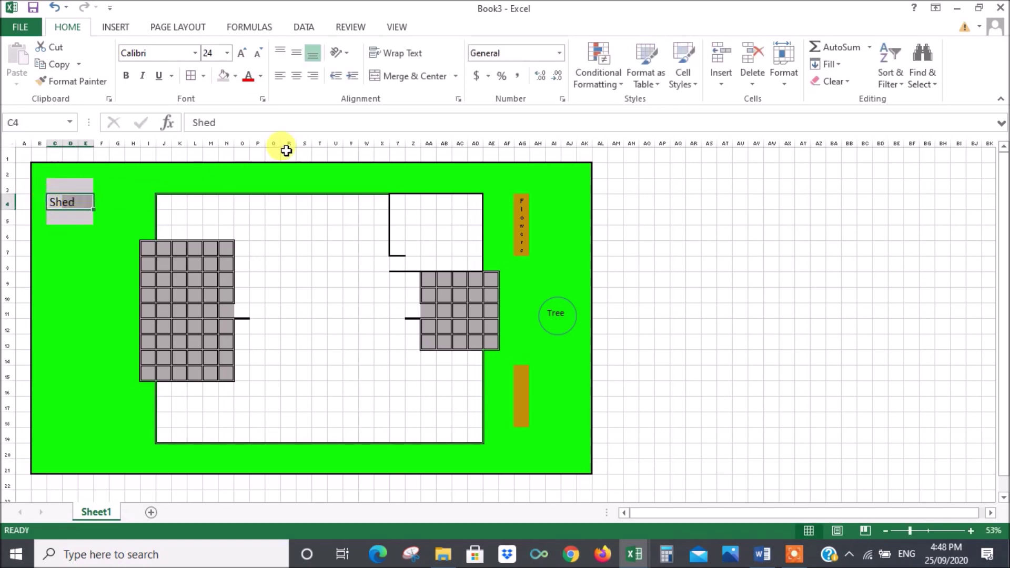
{"action": "left_click", "coordinate": [415, 77]}
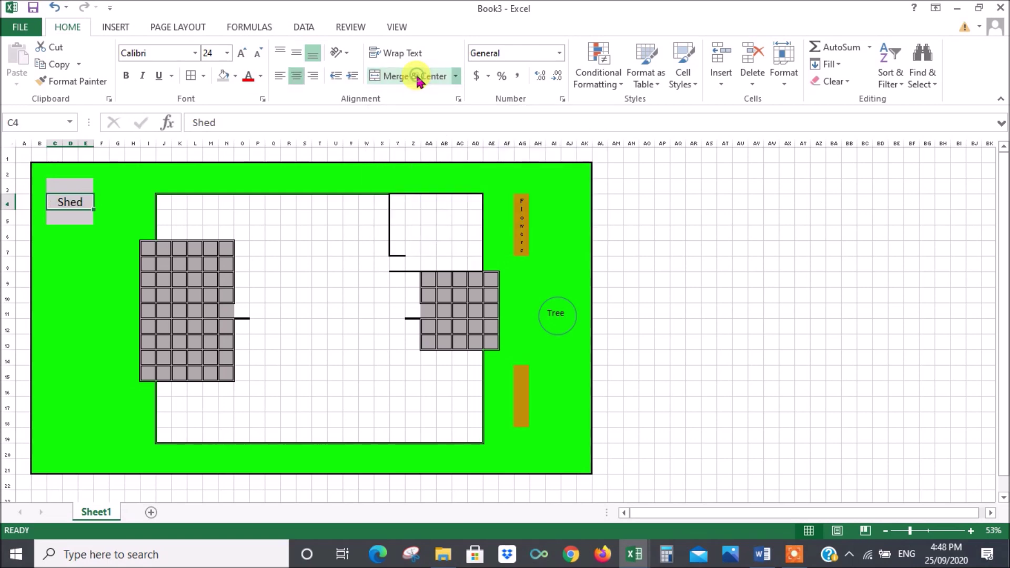
{"action": "left_click", "coordinate": [54, 311]}
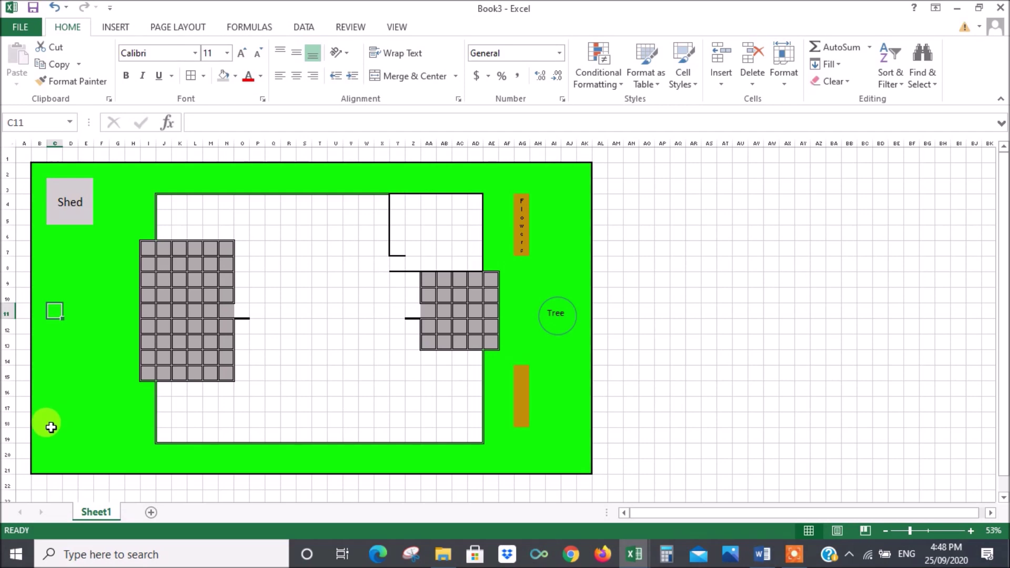
Clear the green fill from C19:E19 with No Fill
{"action": "left_click_drag", "start_coordinate": [46, 439], "coordinate": [81, 443]}
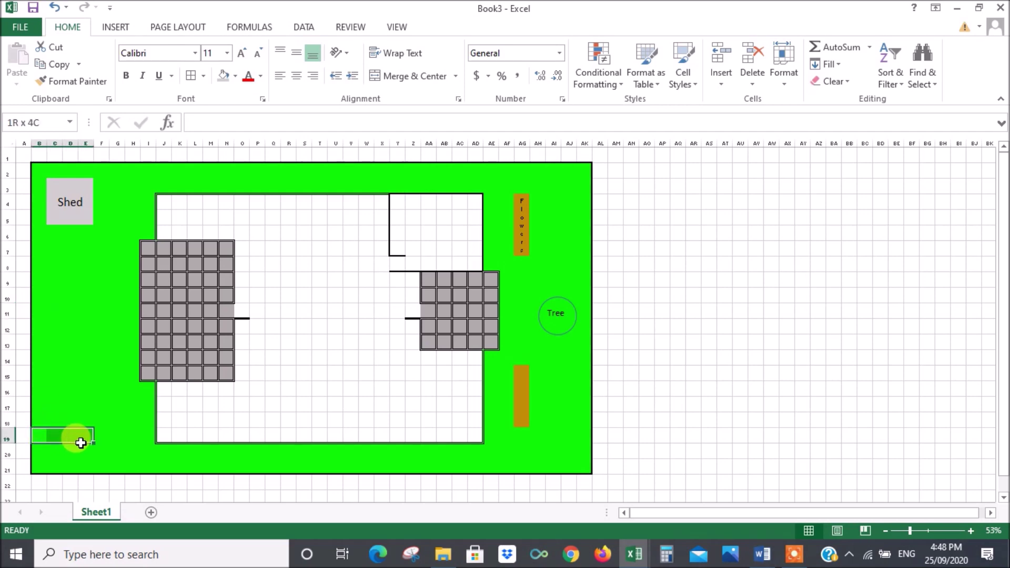
{"action": "left_click", "coordinate": [61, 435]}
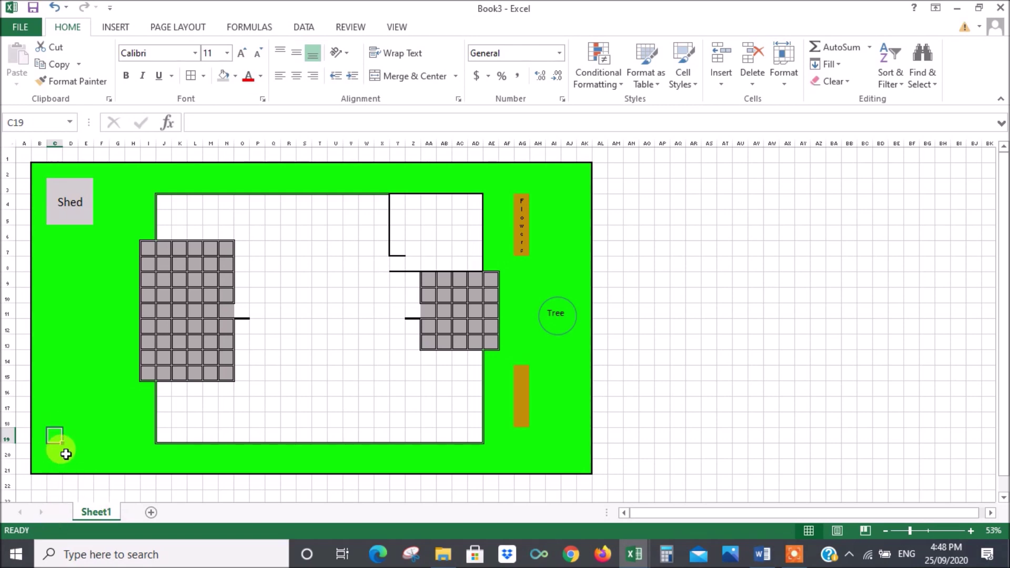
{"action": "left_click_drag", "start_coordinate": [49, 431], "coordinate": [84, 434]}
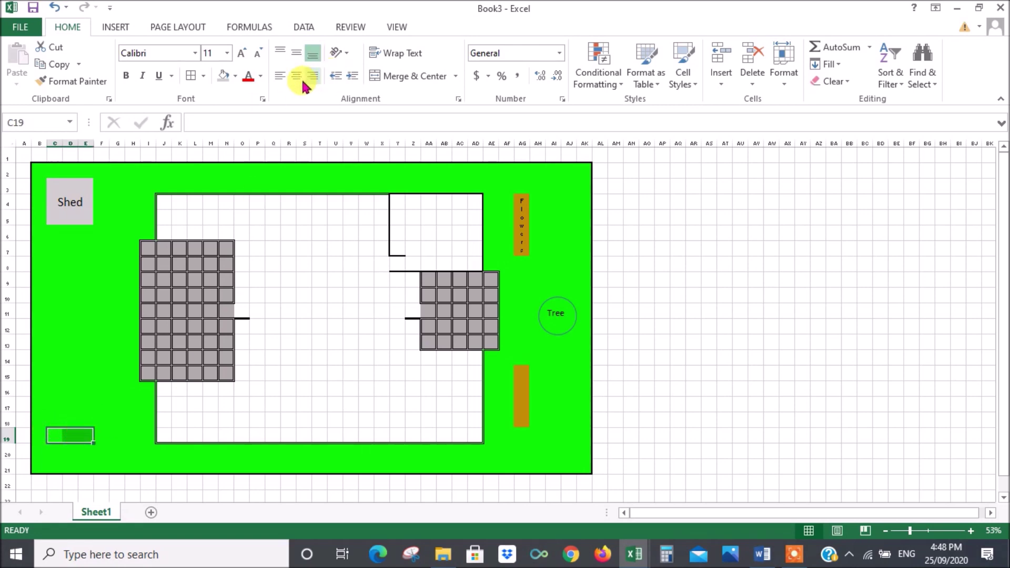
{"action": "left_click", "coordinate": [235, 75]}
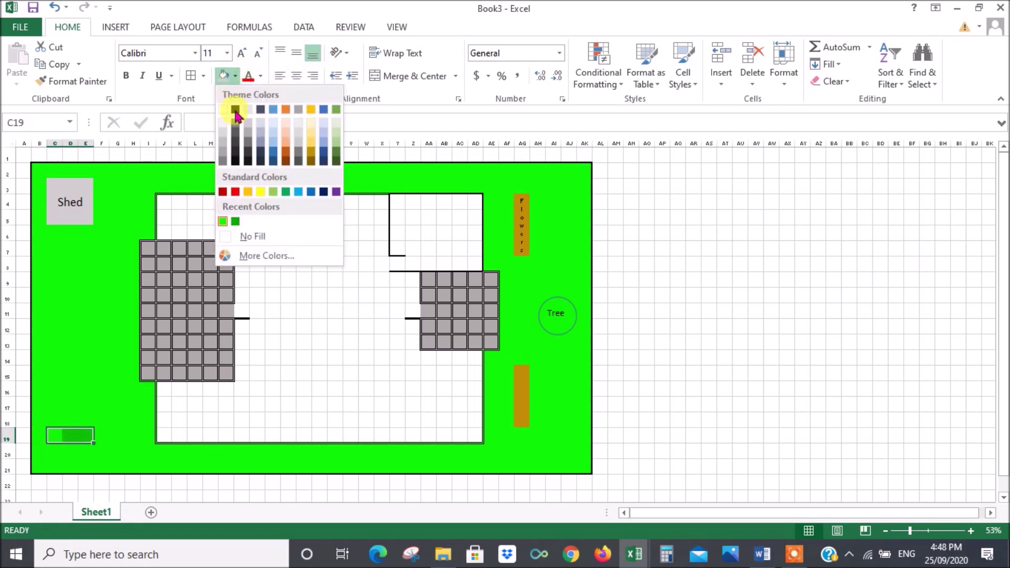
{"action": "left_click", "coordinate": [256, 232]}
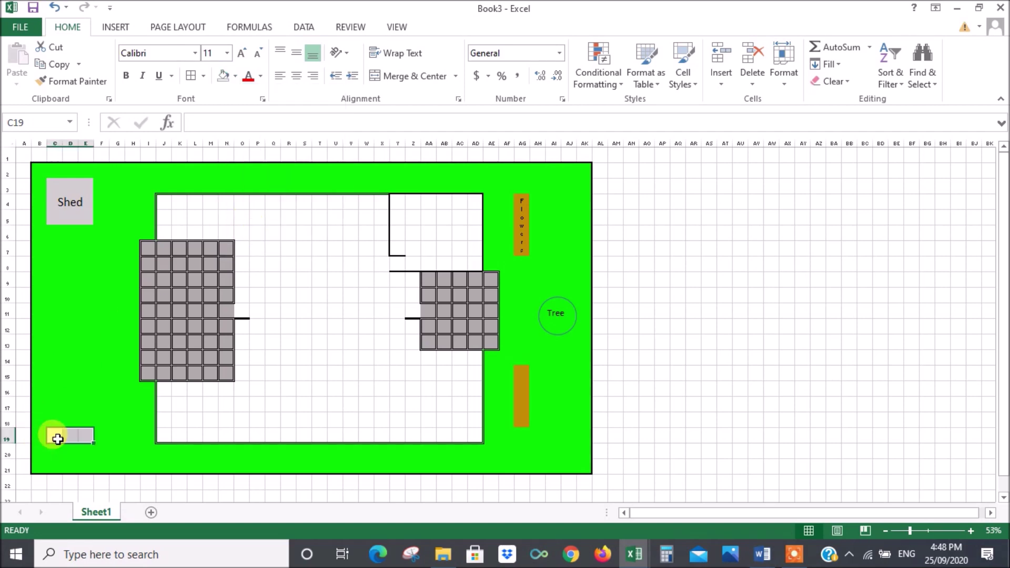
Enter 'Wash' in C19 at font size 26
{"action": "left_click", "coordinate": [57, 436]}
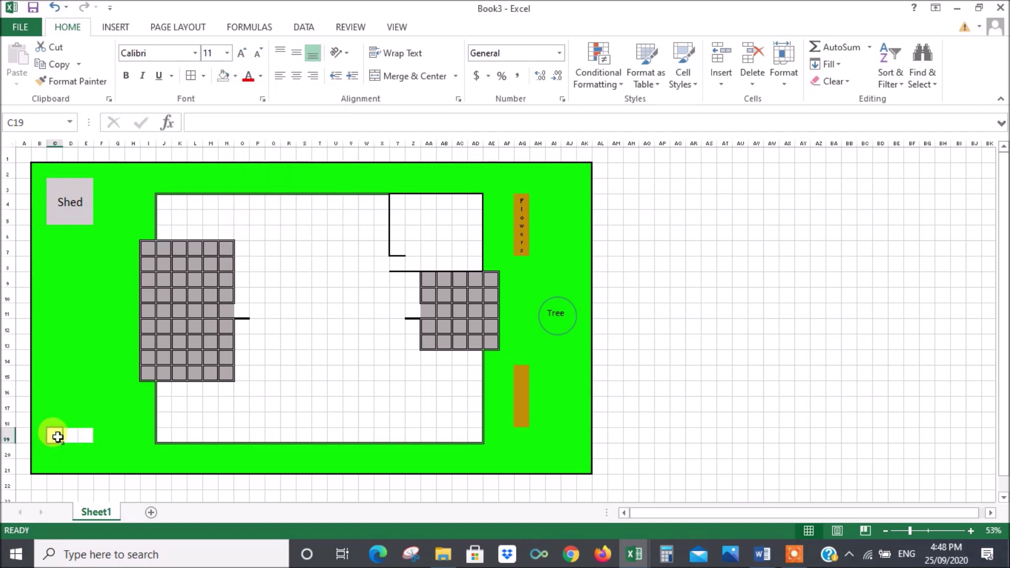
{"action": "type", "text": "Wash"}
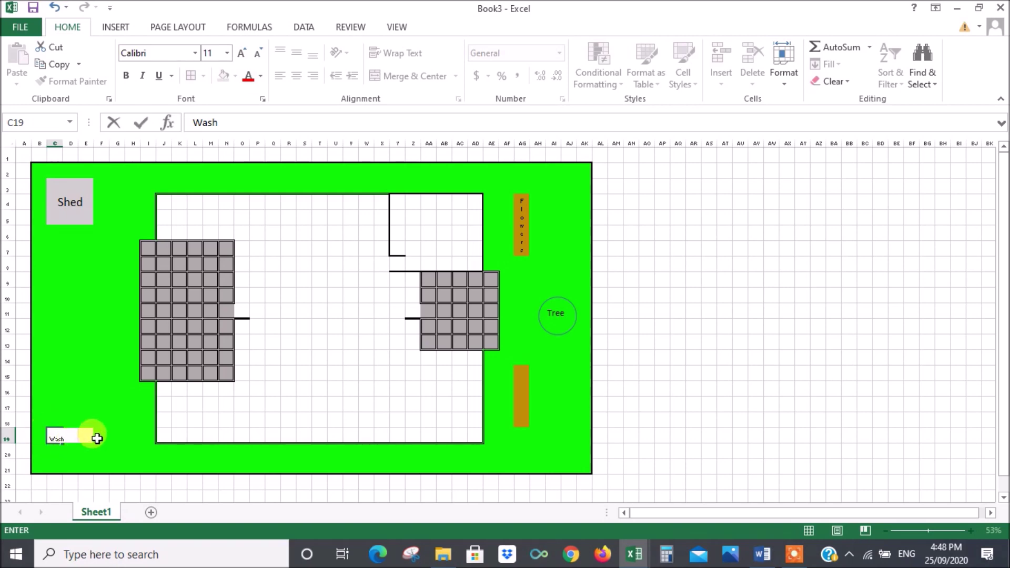
{"action": "double_click", "coordinate": [50, 439]}
{"action": "left_click", "coordinate": [226, 56]}
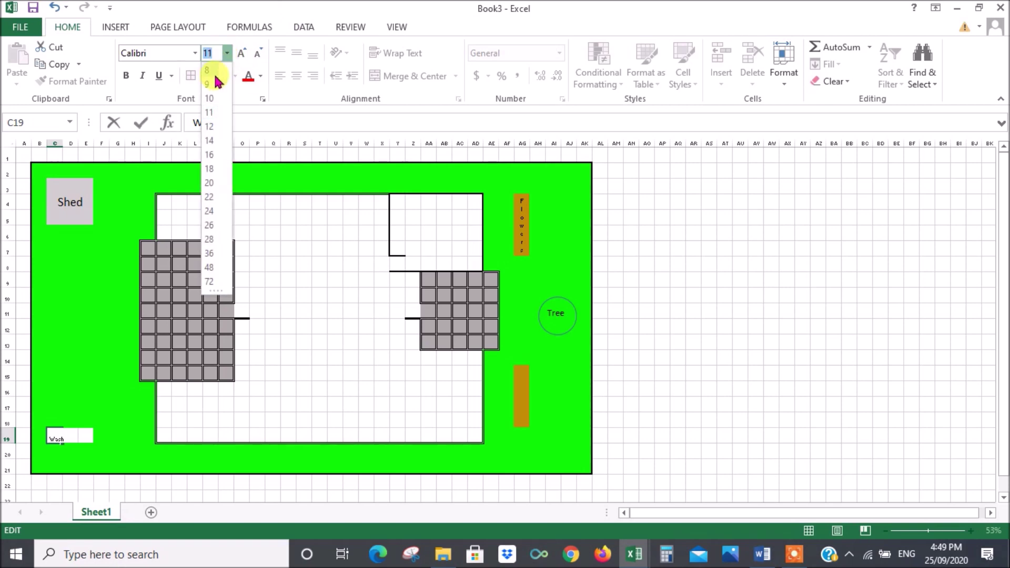
{"action": "left_click", "coordinate": [209, 227]}
{"action": "left_click_drag", "start_coordinate": [101, 436], "coordinate": [83, 436]}
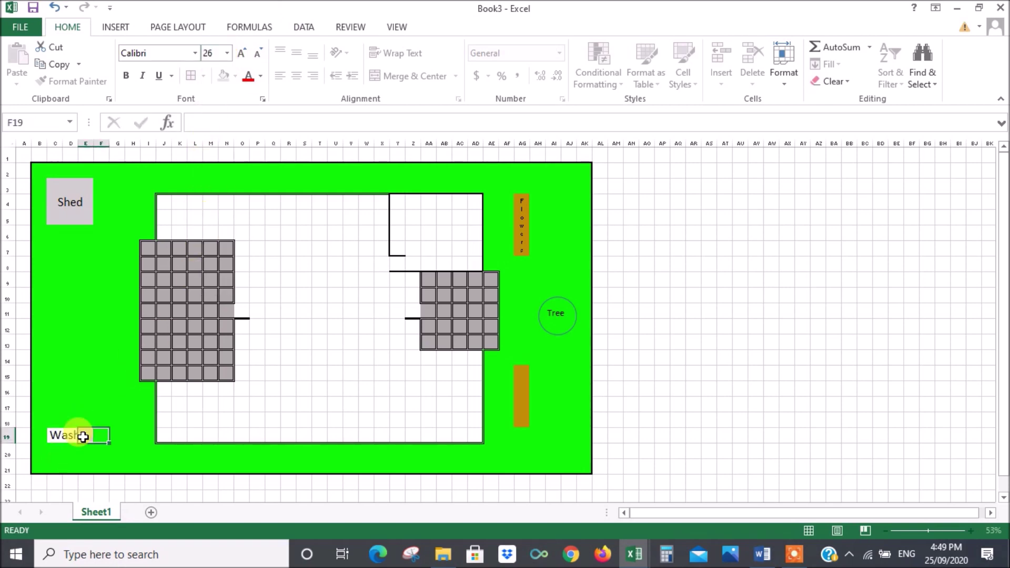
{"action": "left_click", "coordinate": [58, 436]}
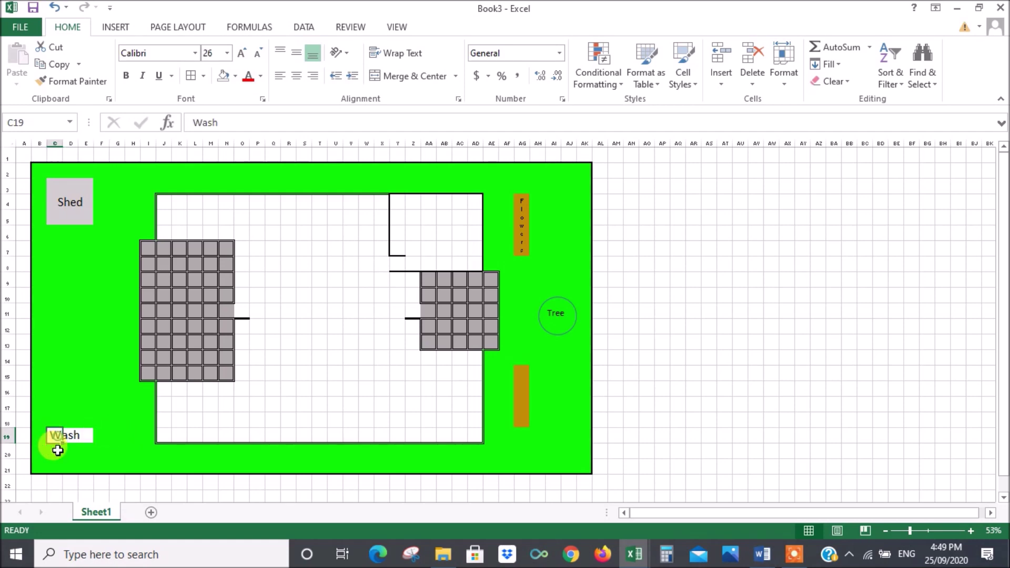
{"action": "left_click", "coordinate": [69, 467]}
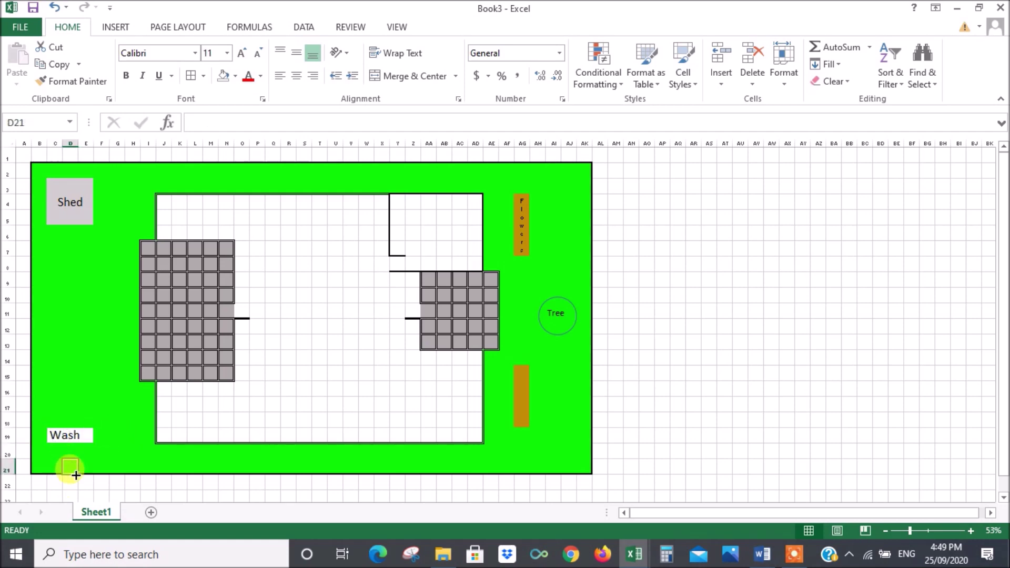